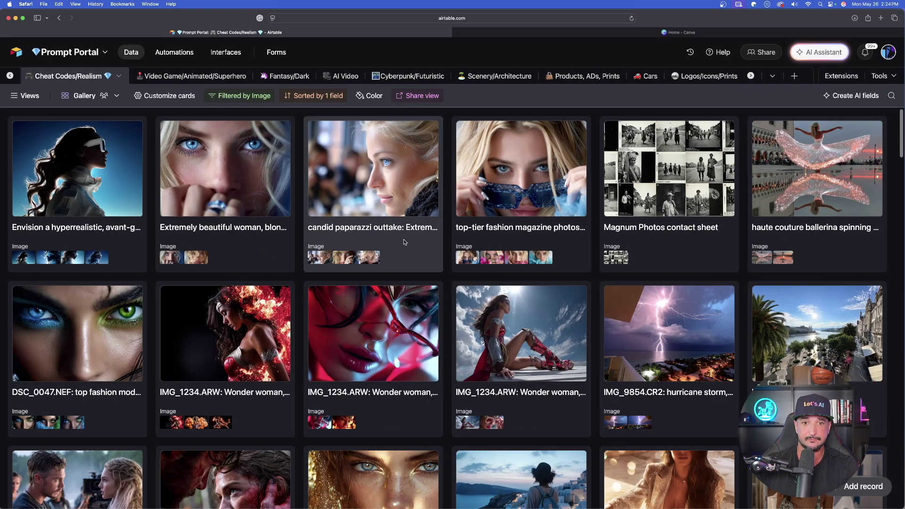
- Open the candid paparazzi outtake record in Airtable and view its second example image full-size
click(403, 239)
click(468, 231)
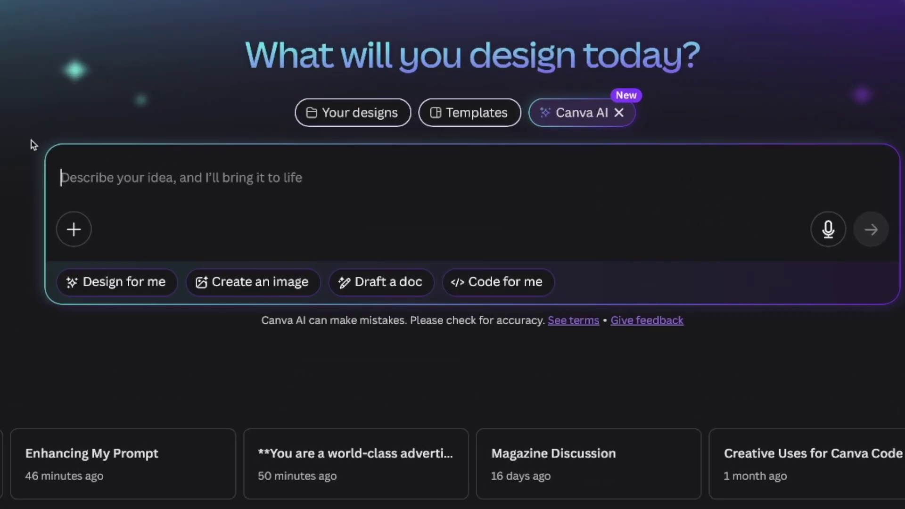
- Scroll through Canva AI's example idea cards
scroll(369, 406, down, 3)
scroll(367, 350, down, 3)
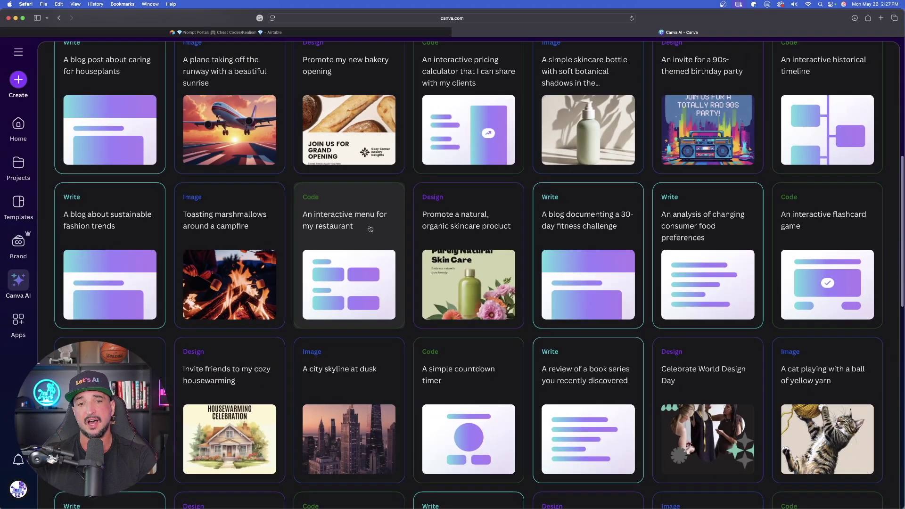
scroll(371, 227, down, 3)
scroll(371, 222, down, 3)
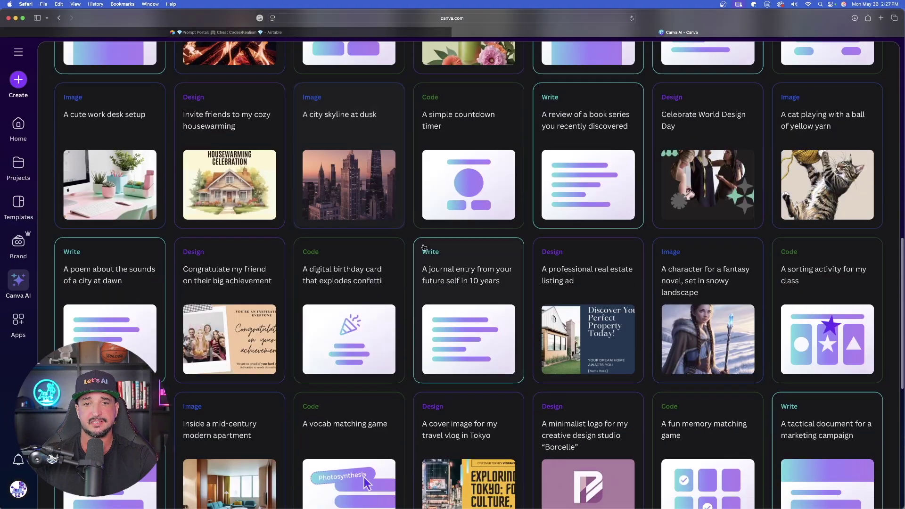
scroll(434, 157, down, 2)
scroll(435, 157, down, 2)
scroll(364, 100, down, 2)
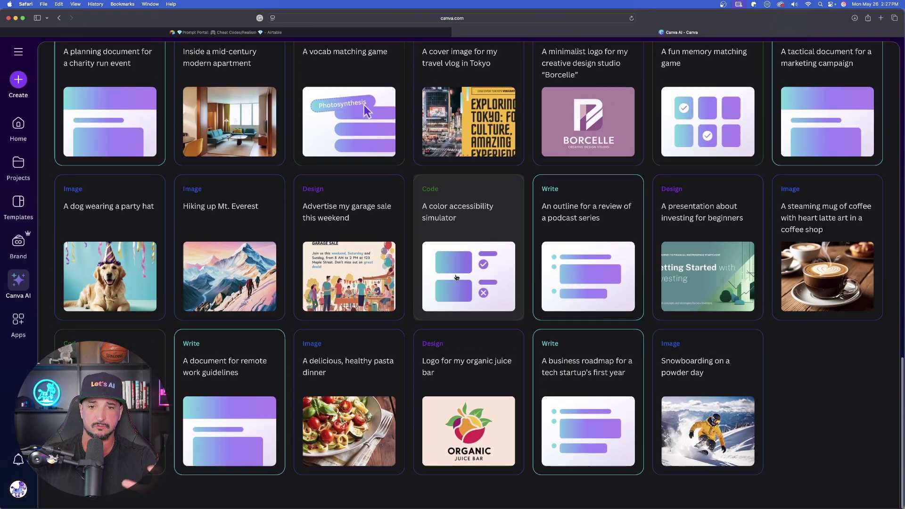
scroll(364, 105, up, 15)
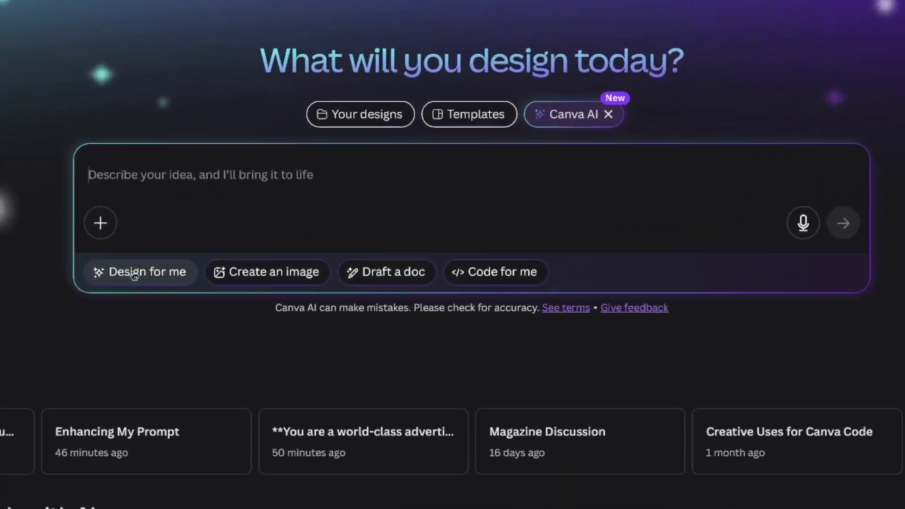
- Try the Design for me > Social Media and Draft a doc modes, then clear both
click(253, 282)
click(257, 282)
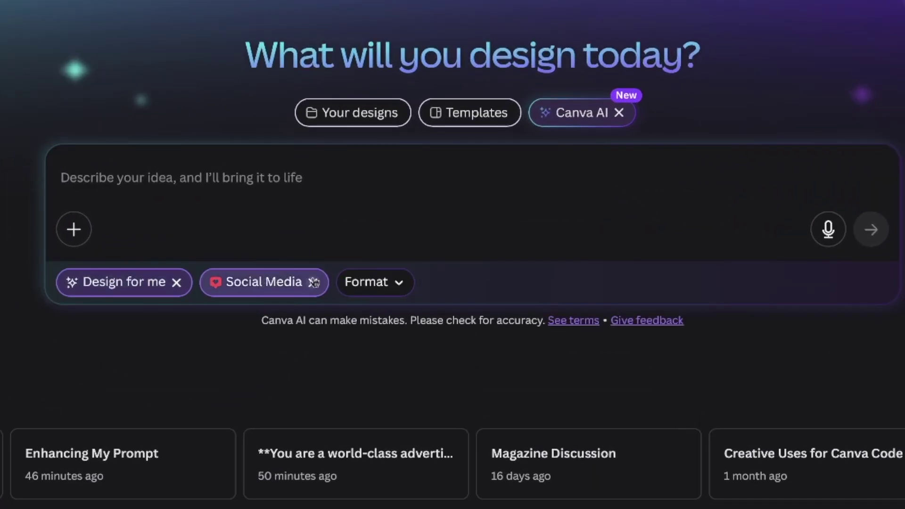
click(177, 283)
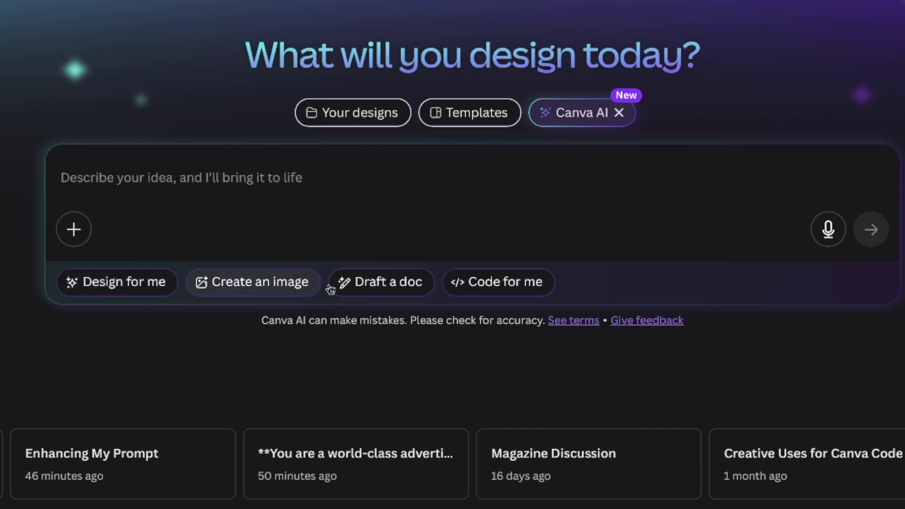
click(349, 282)
scroll(299, 315, down, 3)
scroll(330, 255, up, 5)
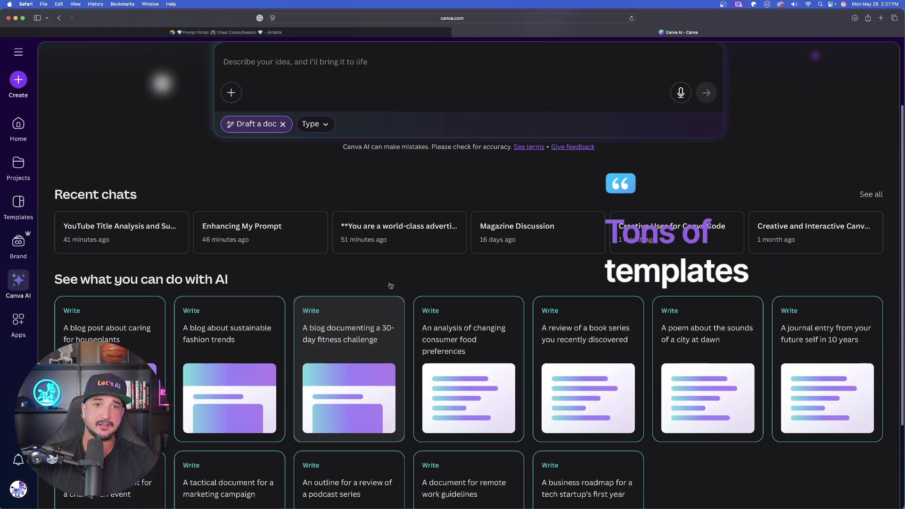
click(322, 223)
click(283, 223)
scroll(405, 316, down, 1)
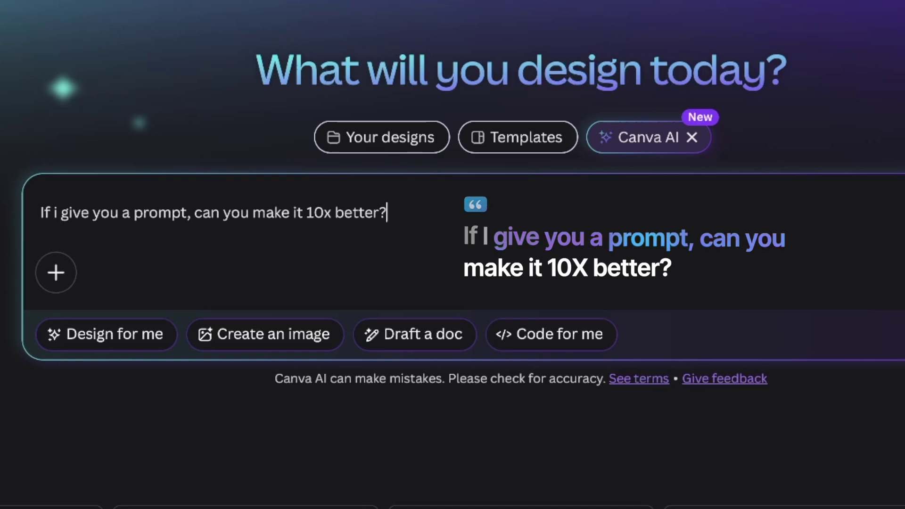
- Send the 10x-better question, submit 'a supercar on a beach', and select the enhanced reply
click(751, 220)
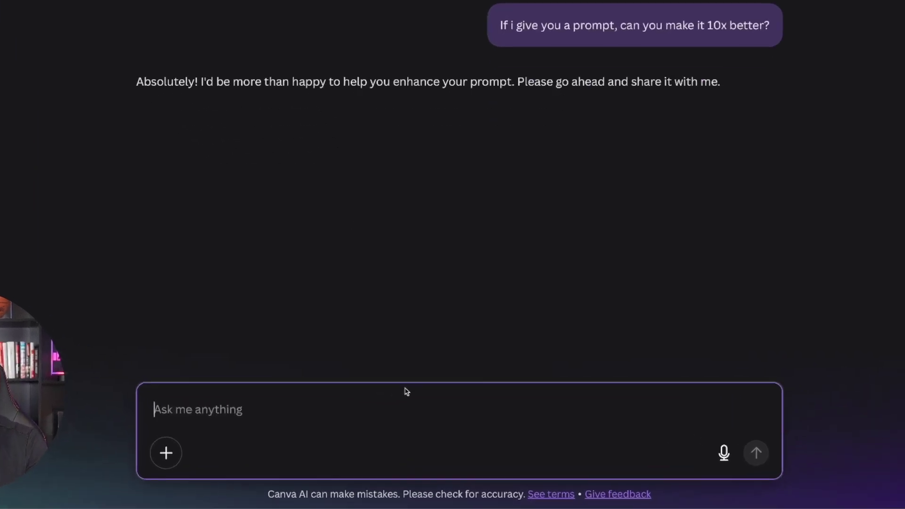
text(a supercar on a beach)
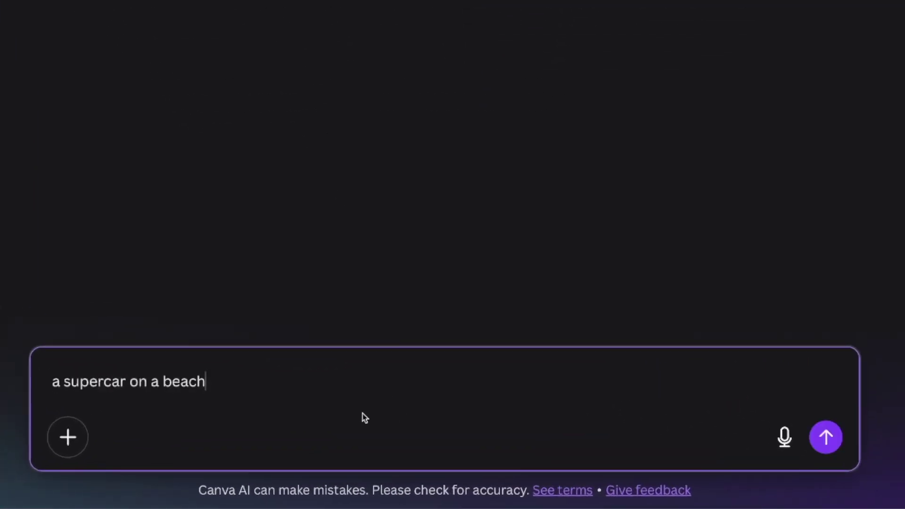
click(824, 438)
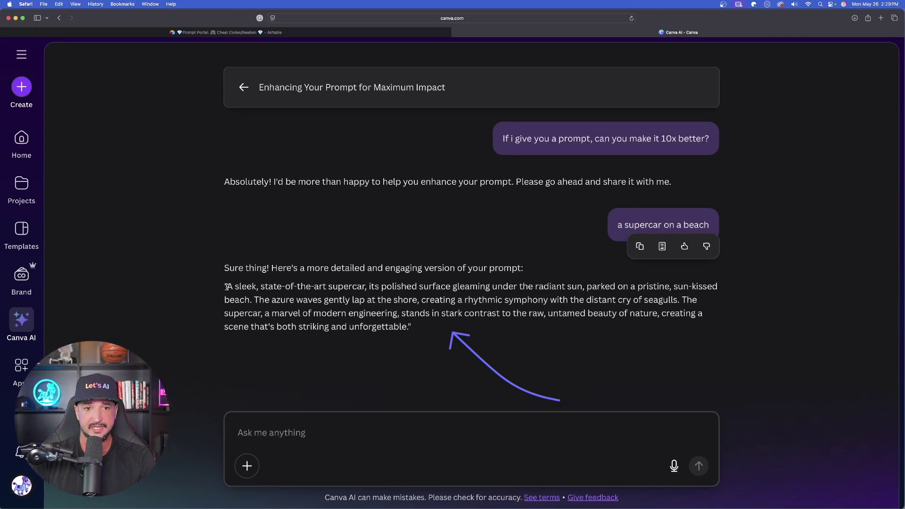
drag(227, 287, 361, 306)
drag(411, 319, 407, 325)
key(super+c)
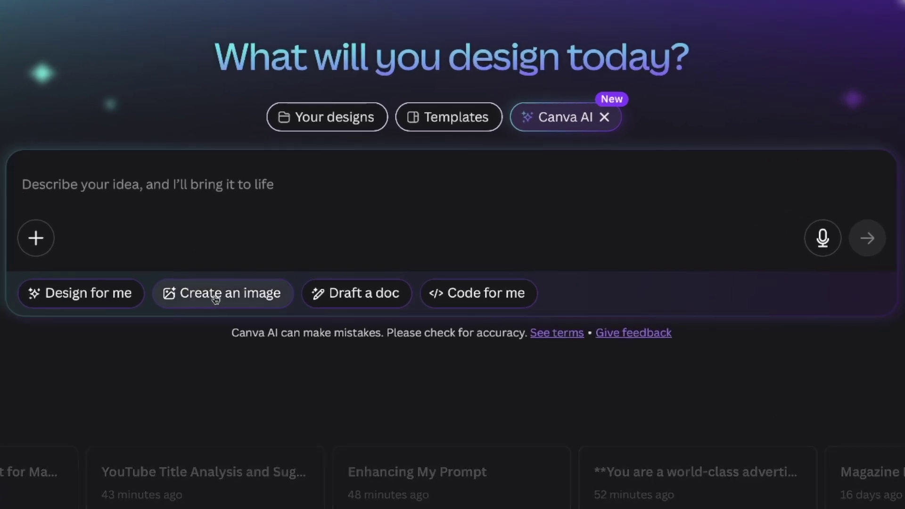
- Generate Cinematic-style images from the pasted enhanced supercar prompt, which returns a policy notice
click(312, 253)
key(super+v)
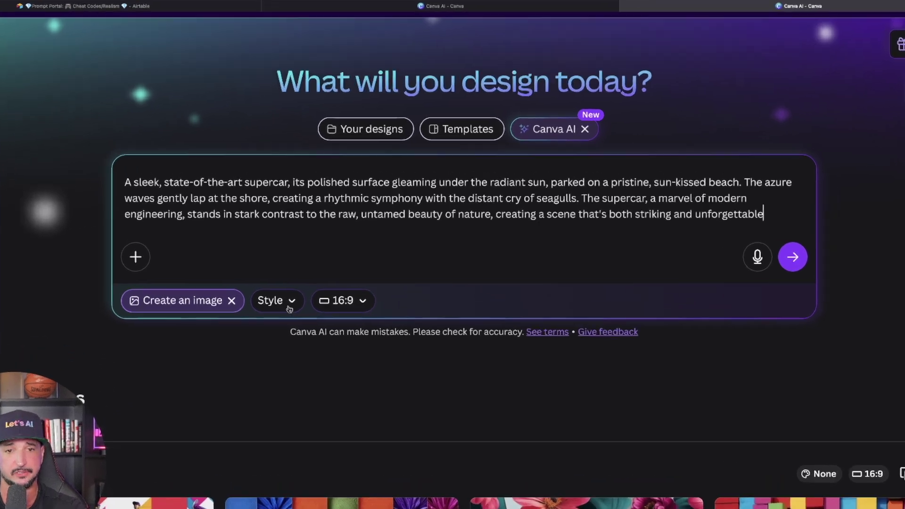
click(321, 282)
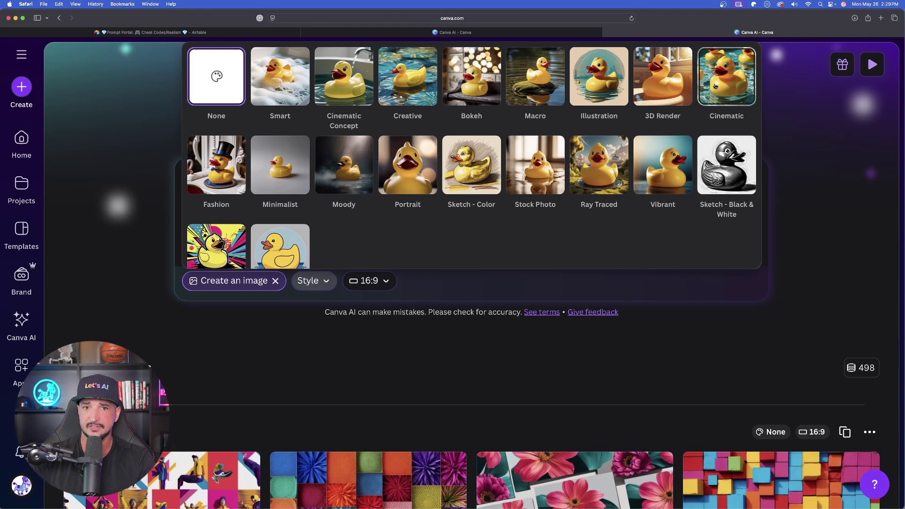
click(718, 85)
click(750, 251)
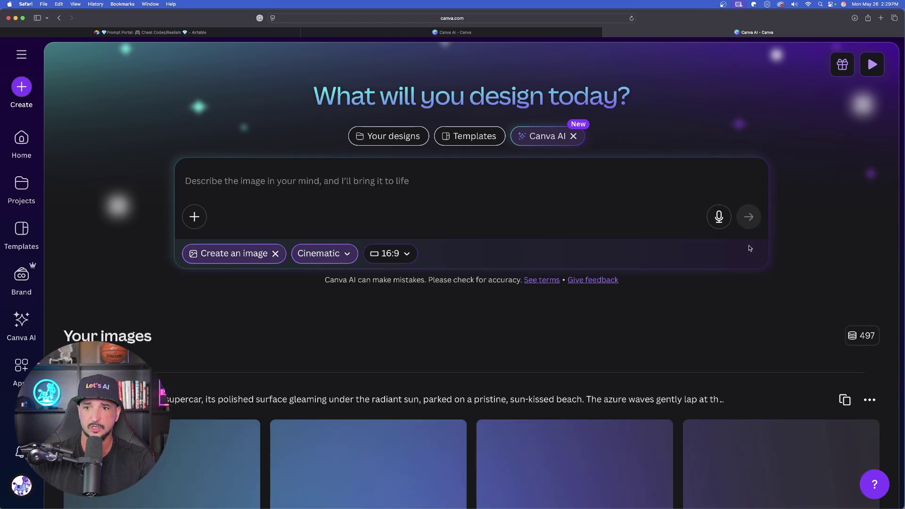
scroll(330, 302, down, 2)
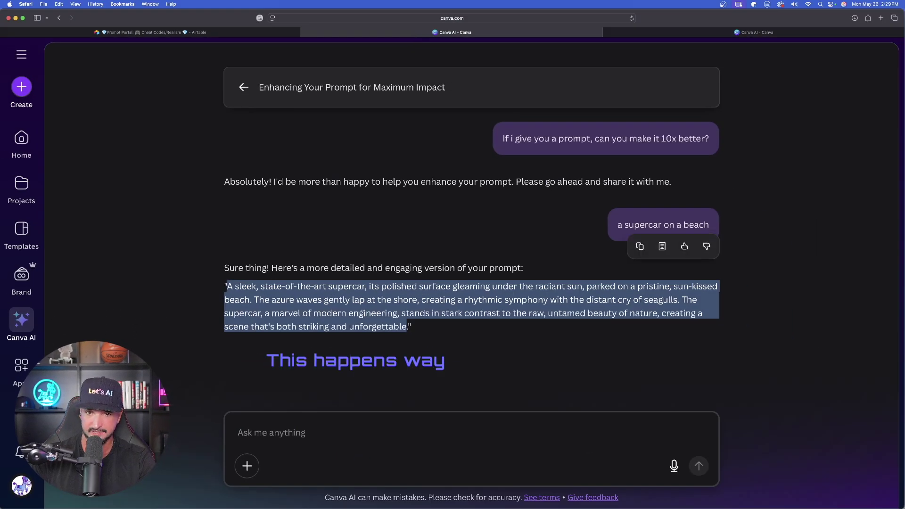
- Paste the enhanced supercar prompt into the image request and generate images
click(278, 302)
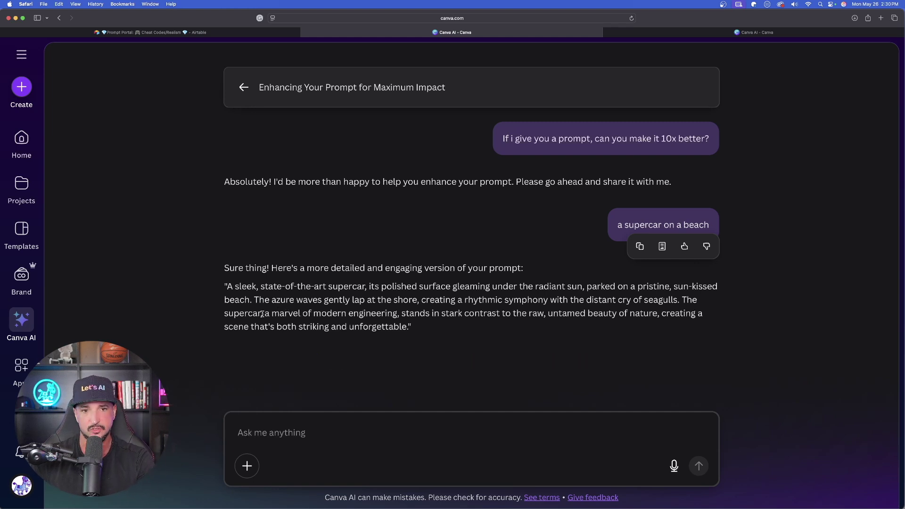
double_click(286, 314)
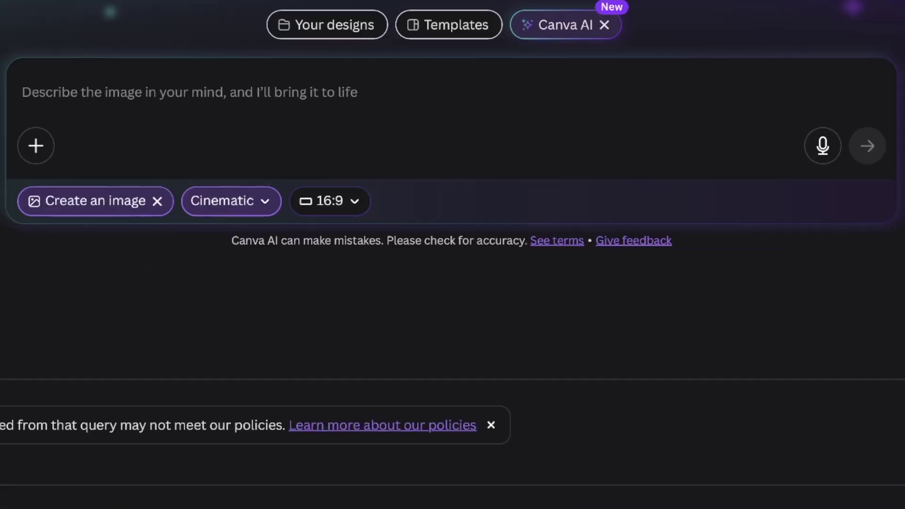
key(ctrl+v)
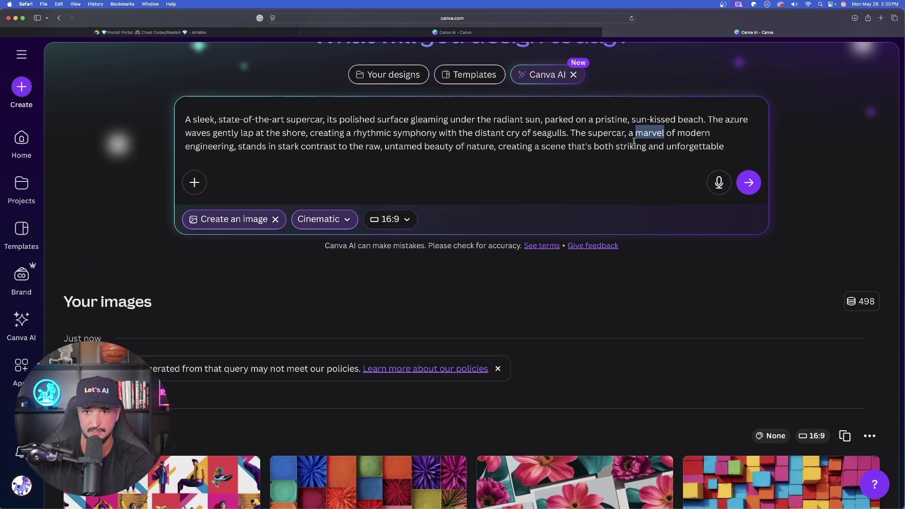
key(Return)
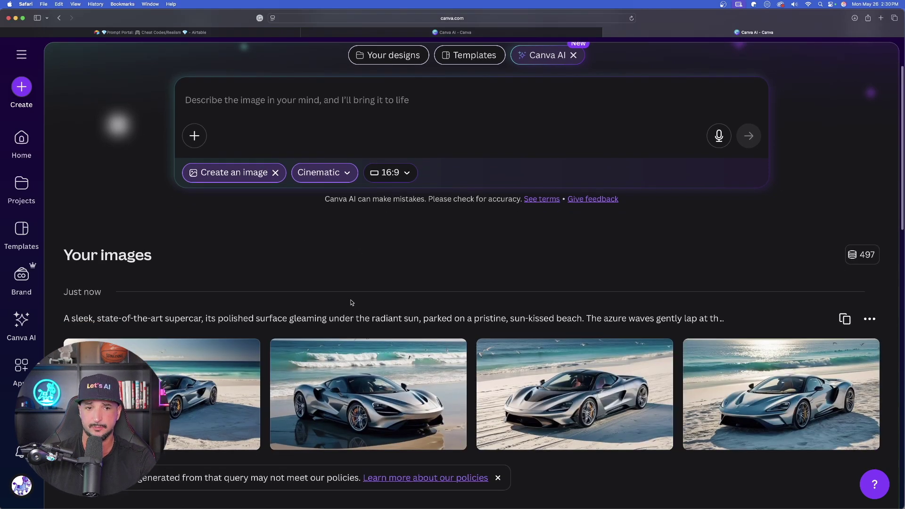
- Preview the first of the four silver supercar images, then return to the chat
scroll(357, 313, down, 3)
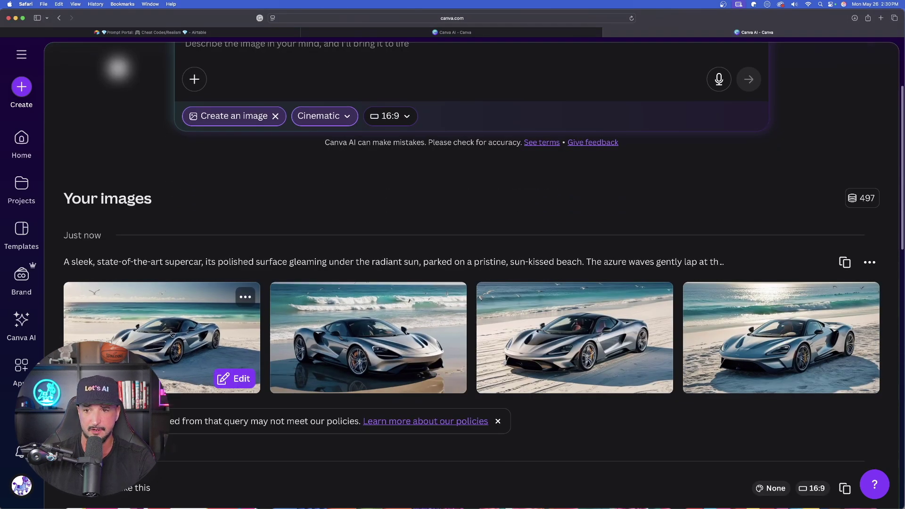
click(172, 334)
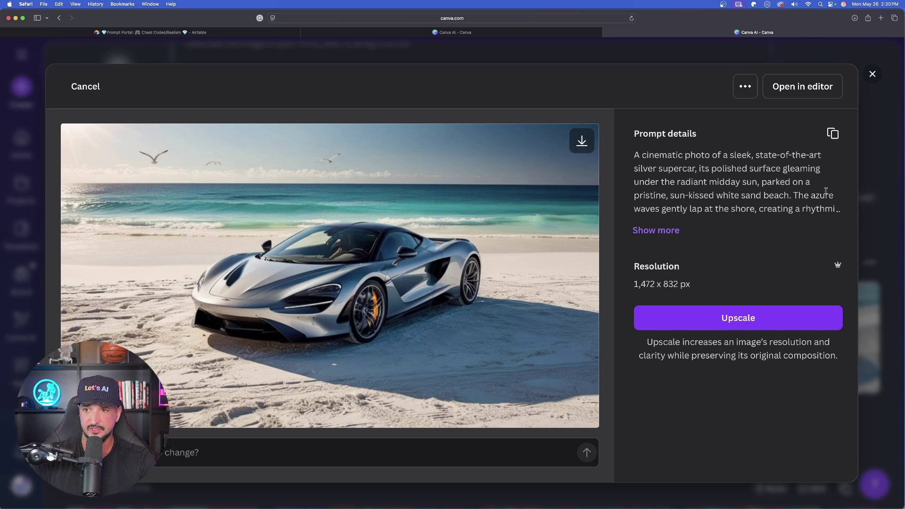
click(867, 77)
mouse_move(574, 338)
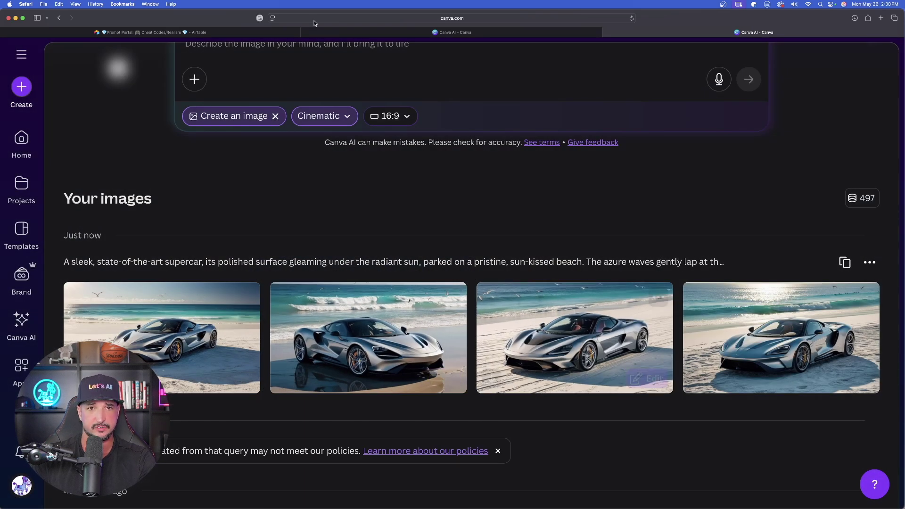
click(354, 32)
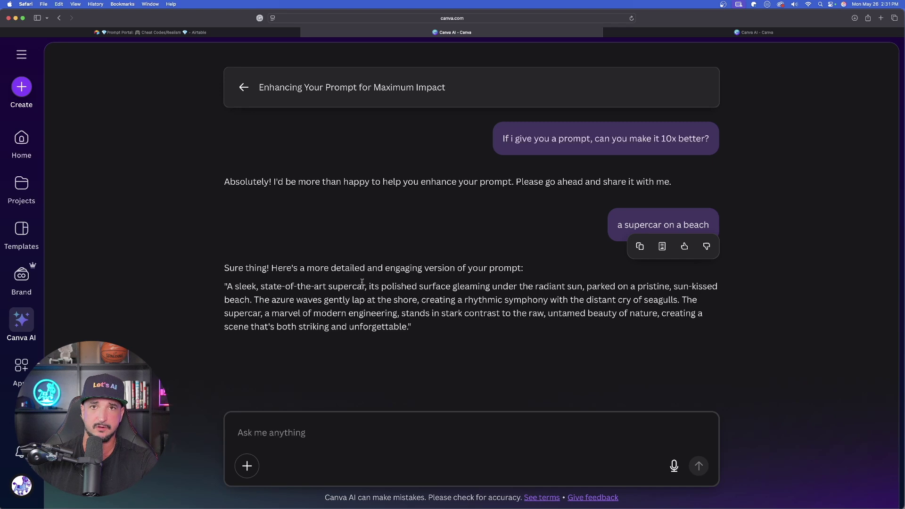
- Ask the chat to add hidden secrets and keywords, then select the new quoted prompt
click(369, 440)
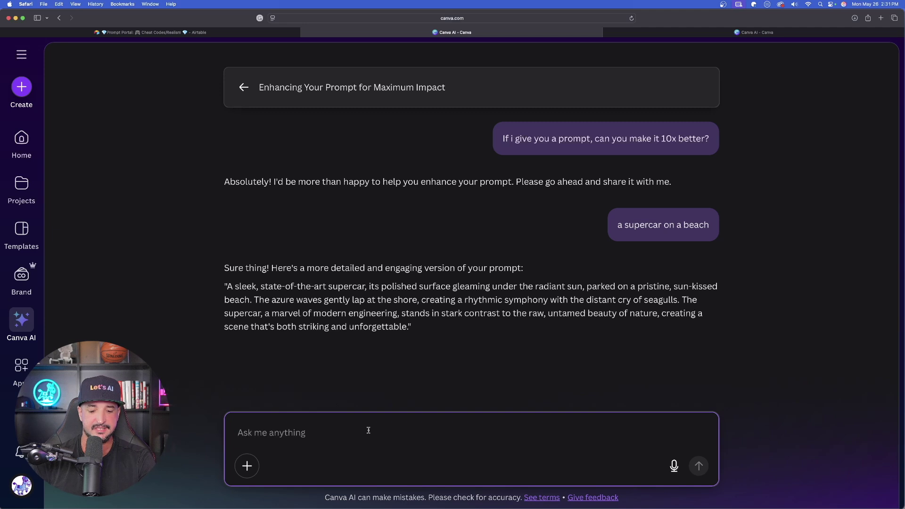
text(now incorporate some hidden secrets and keywords to use in my prompts to generate extraordinary and unique AI images.)
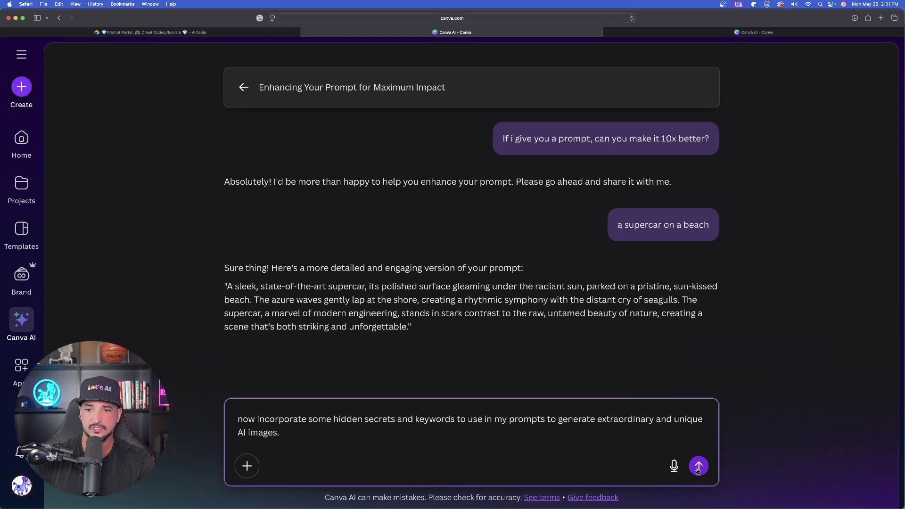
key(Return)
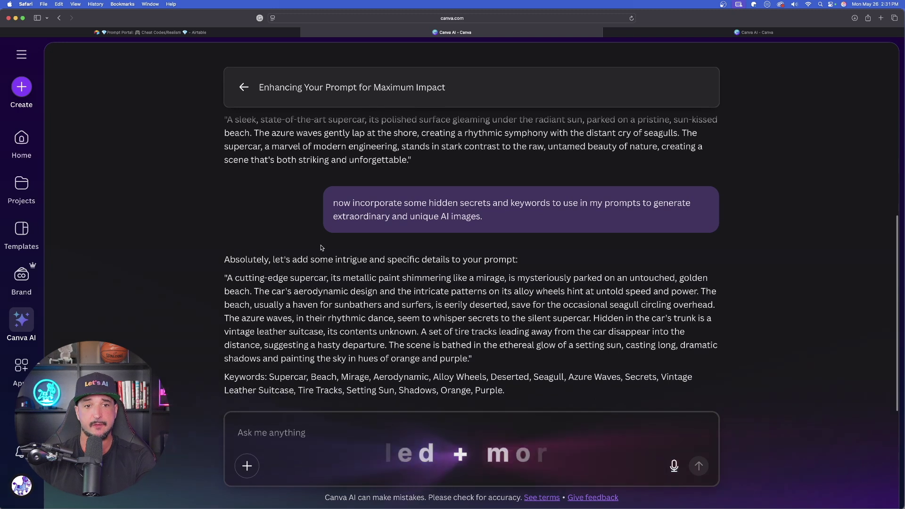
scroll(321, 247, up, 3)
scroll(316, 283, down, 3)
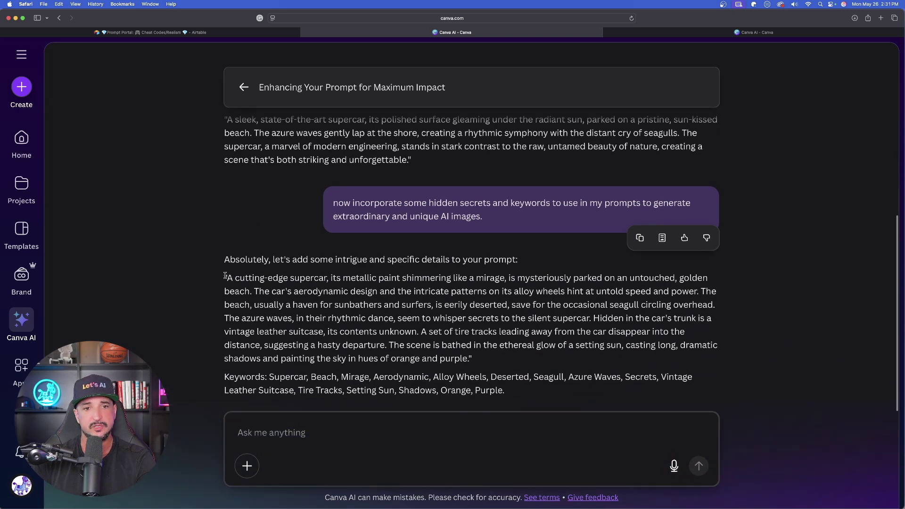
drag(227, 277, 473, 358)
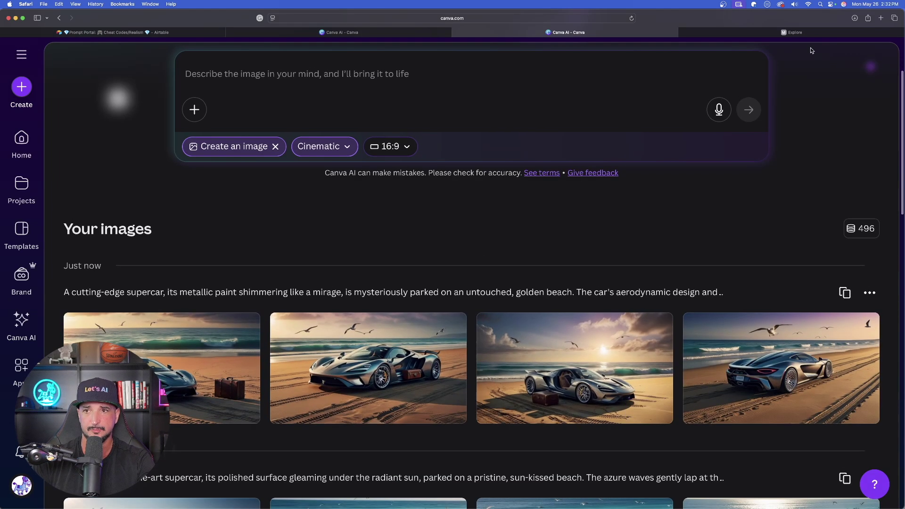
- Switch to the Midjourney Explore page
click(800, 33)
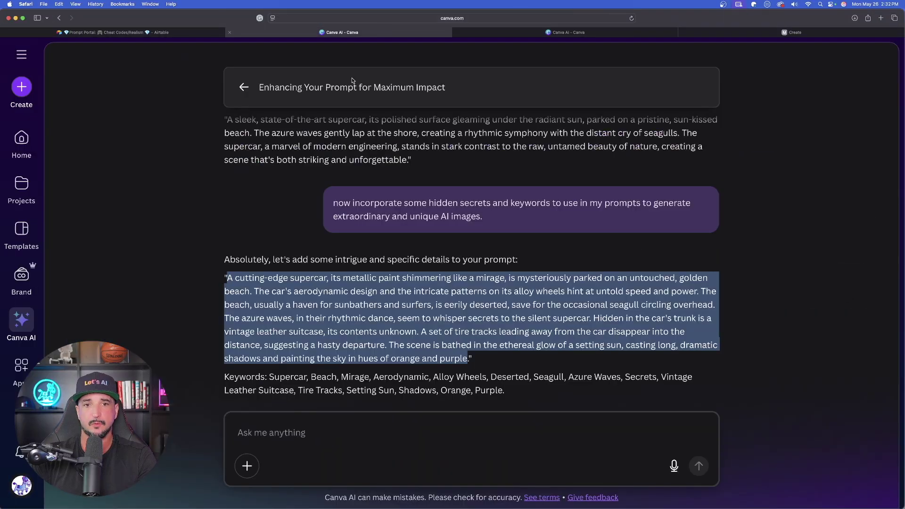
- Request two more similar prompts that mention actual brand cinematic cameras
click(146, 287)
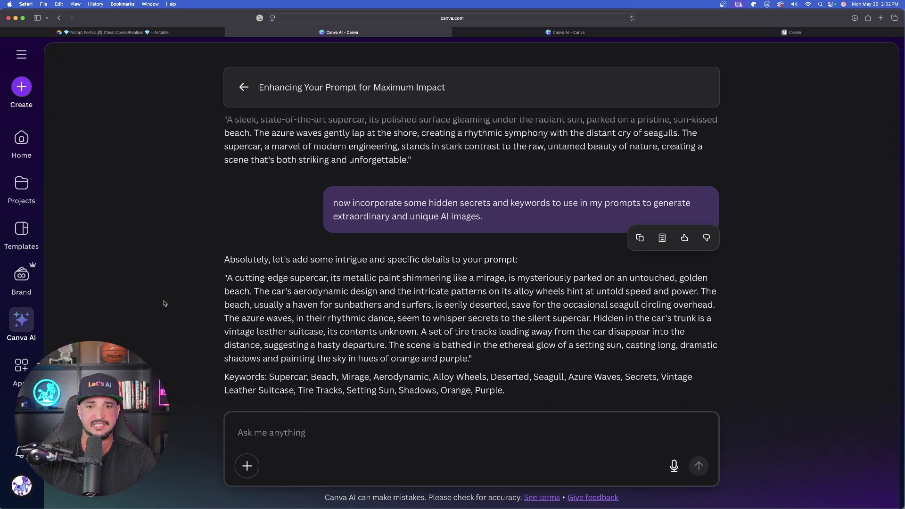
text(now give me 2 more just like it, but add cinematic cameras,)
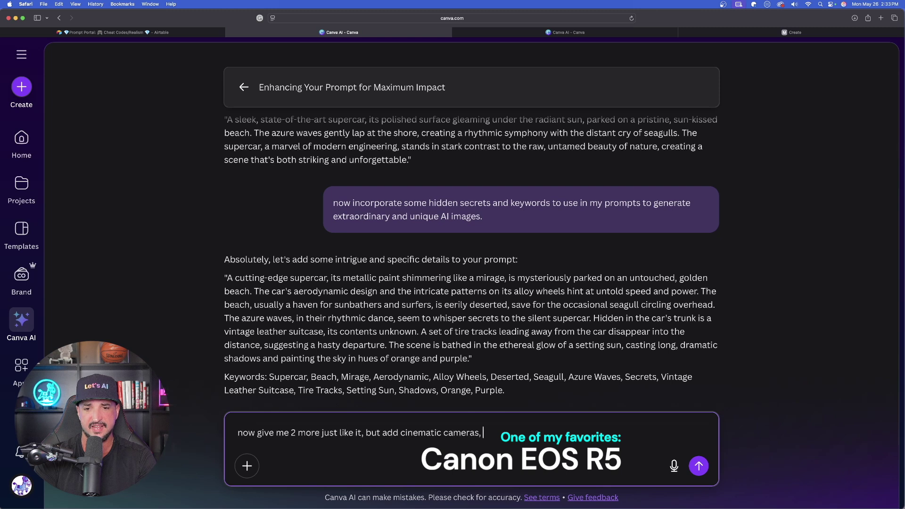
text(mention actual brand cameras for cinematic style images)
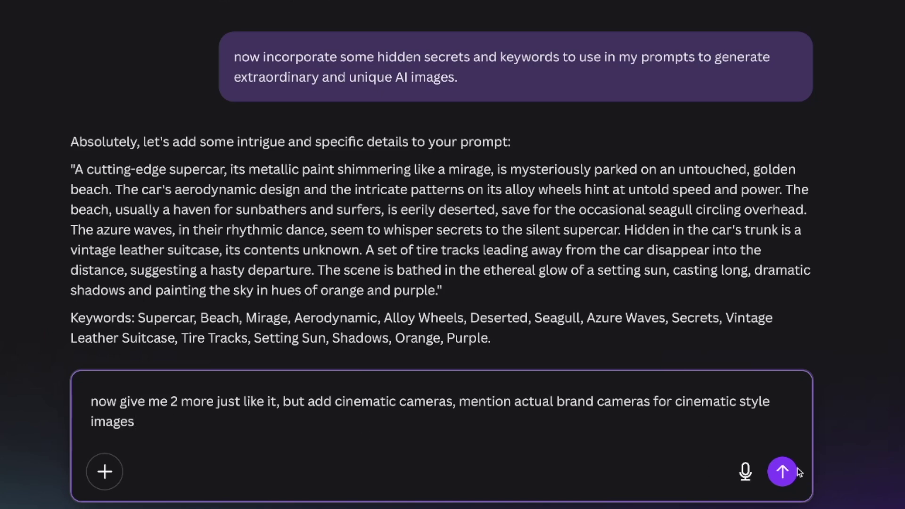
click(796, 470)
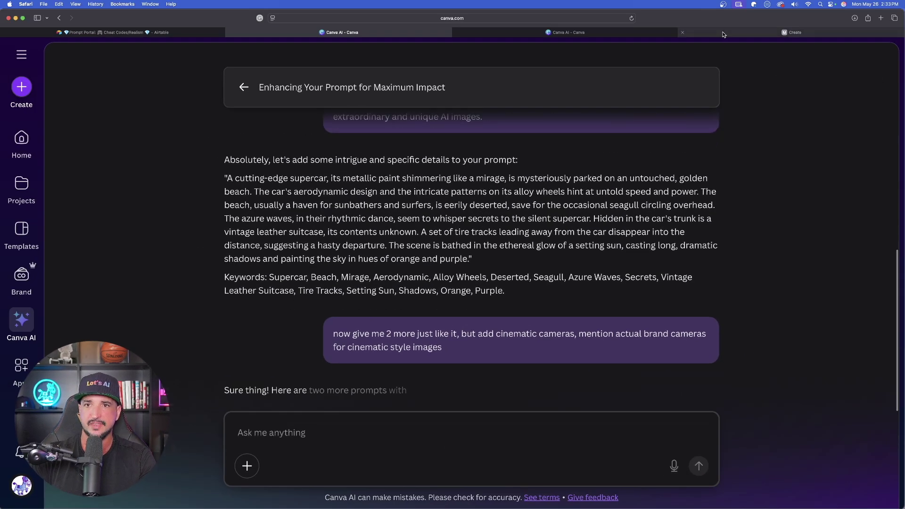
- Open a chrome supercar beach image full size in Midjourney
click(795, 33)
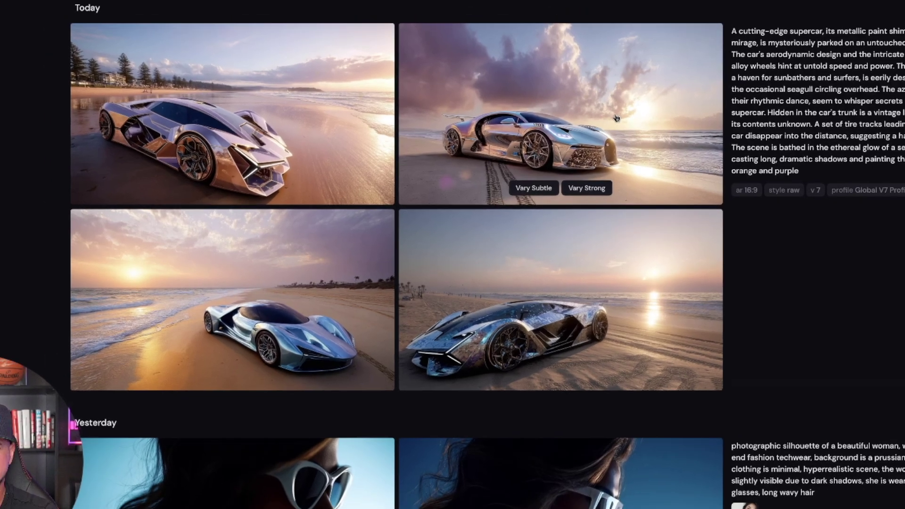
click(624, 106)
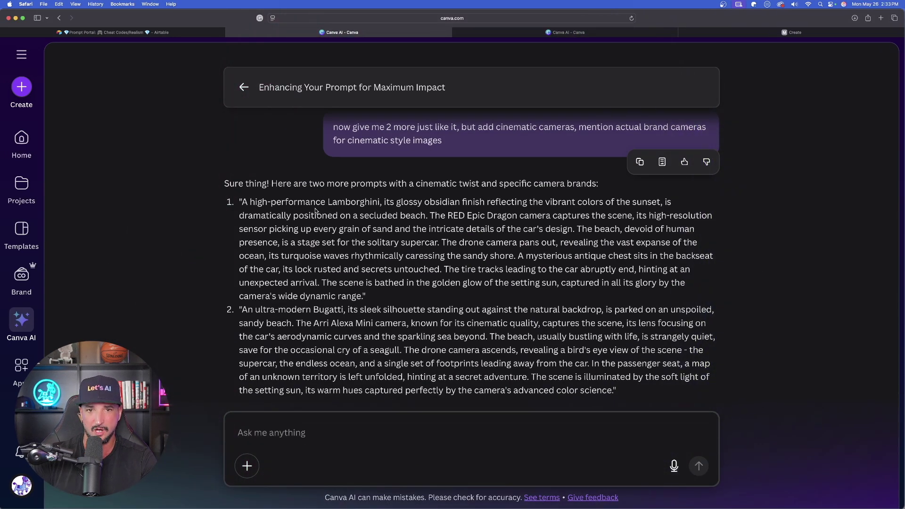
scroll(347, 206, up, 1)
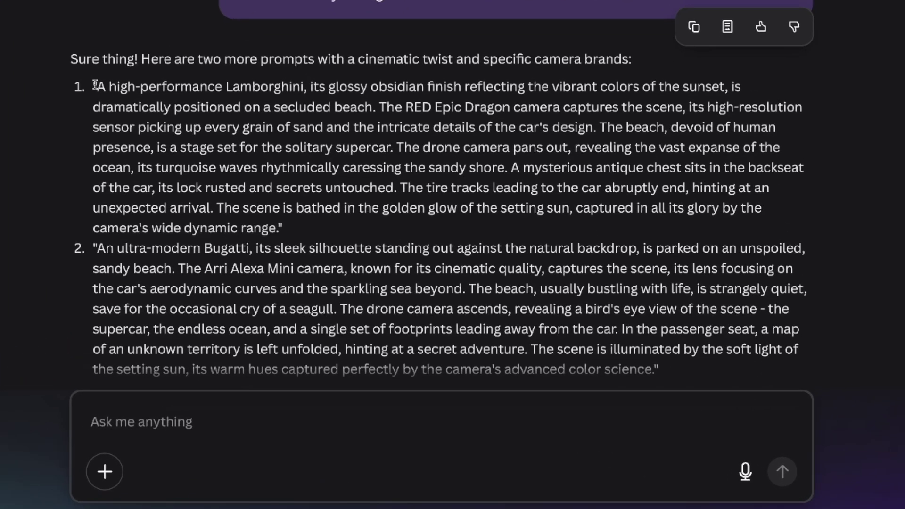
drag(95, 86, 409, 88)
click(405, 143)
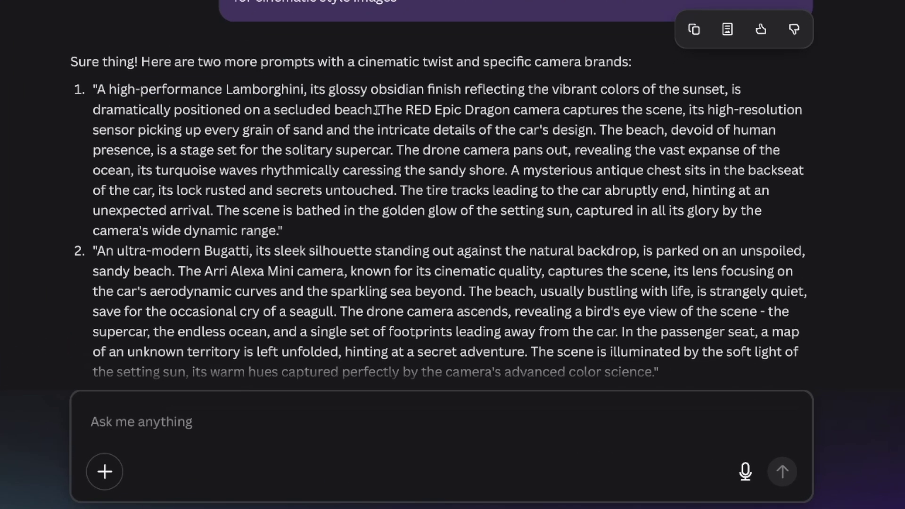
drag(377, 110, 677, 110)
scroll(677, 109, down, 1)
click(257, 249)
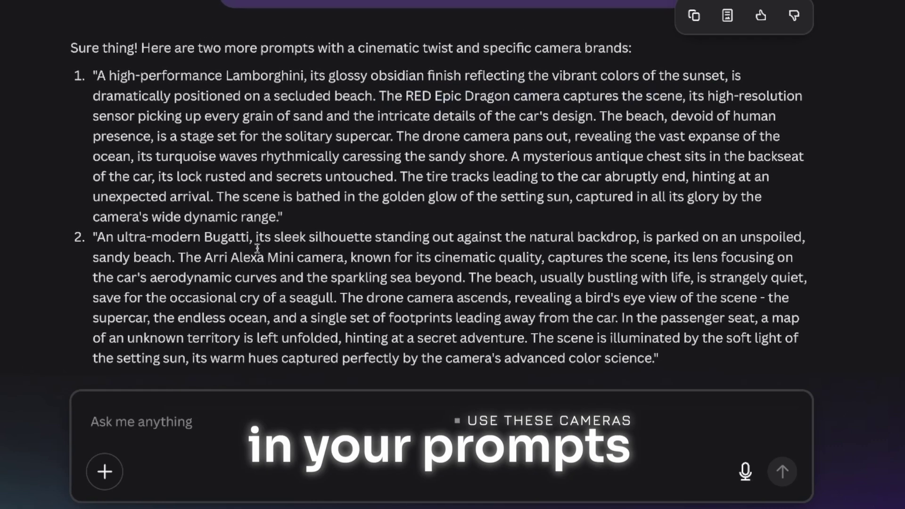
drag(203, 259, 362, 261)
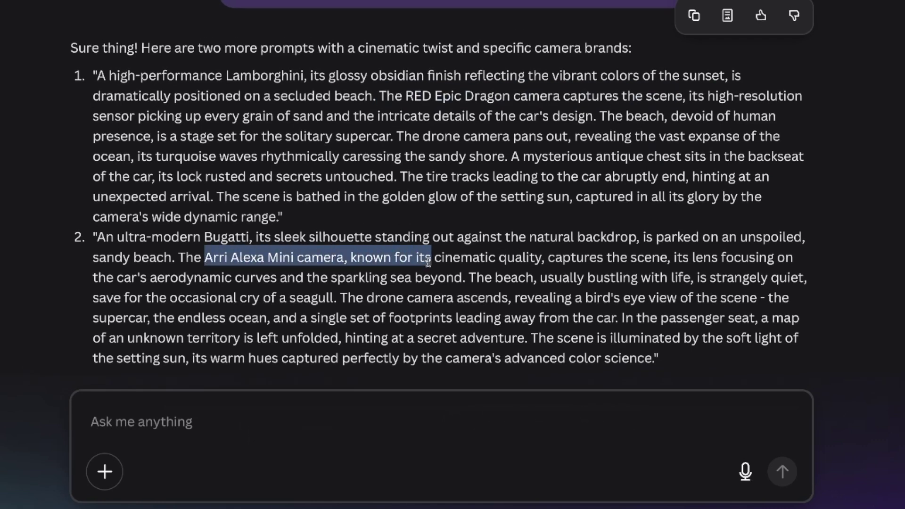
drag(362, 262, 543, 262)
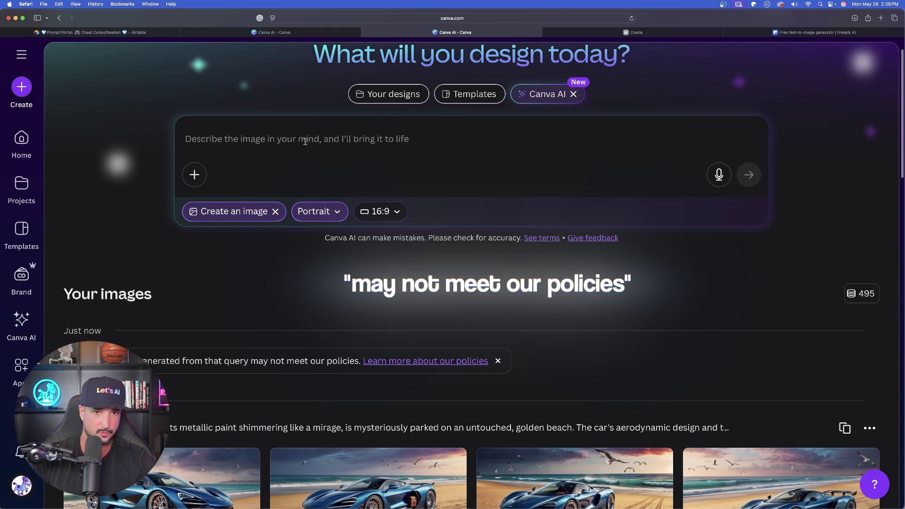
- Paste the Lamborghini RED Epic Dragon prompt into Canva AI's image prompt box
click(305, 142)
key(super+v)
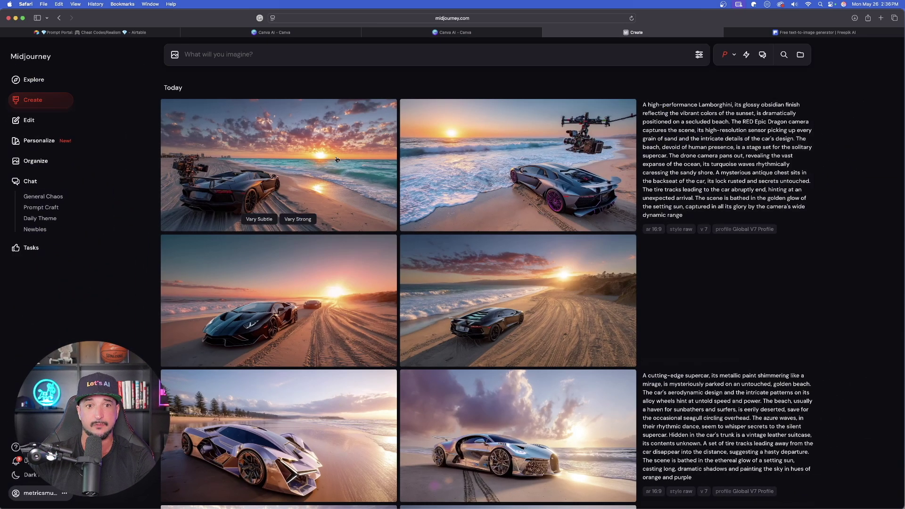
- Step through the Lamborghini camera images full size in Midjourney
click(322, 157)
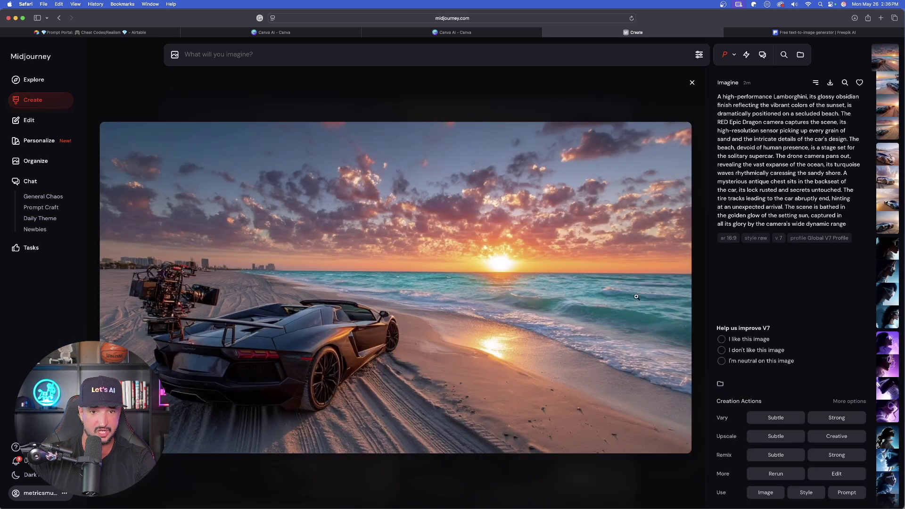
key(Right)
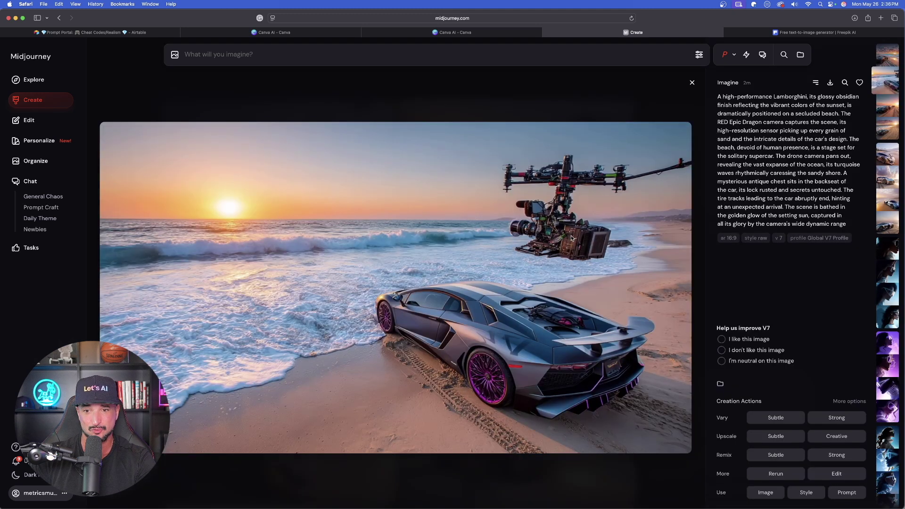
key(Right)
key(Right)
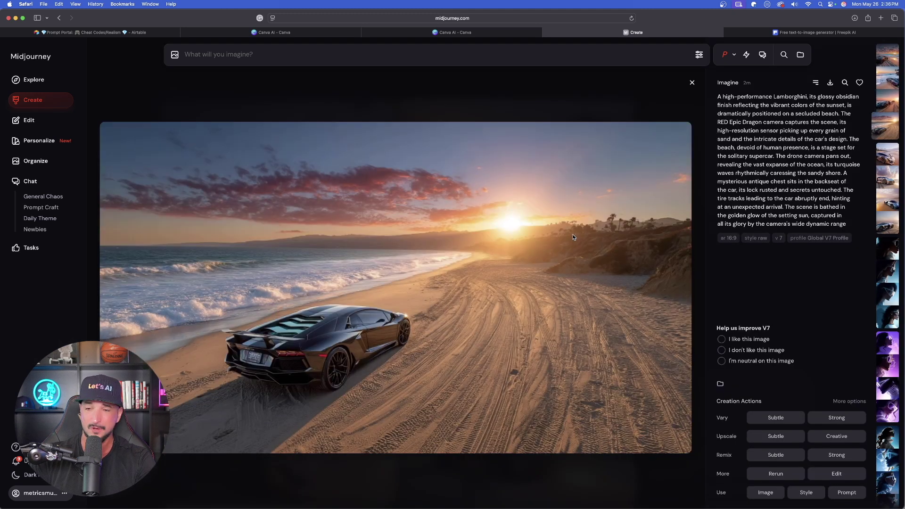
- Paste the Bugatti Arri Alexa Mini prompt into Canva AI and generate images
key(ctrl+shift+Tab)
key(super+v)
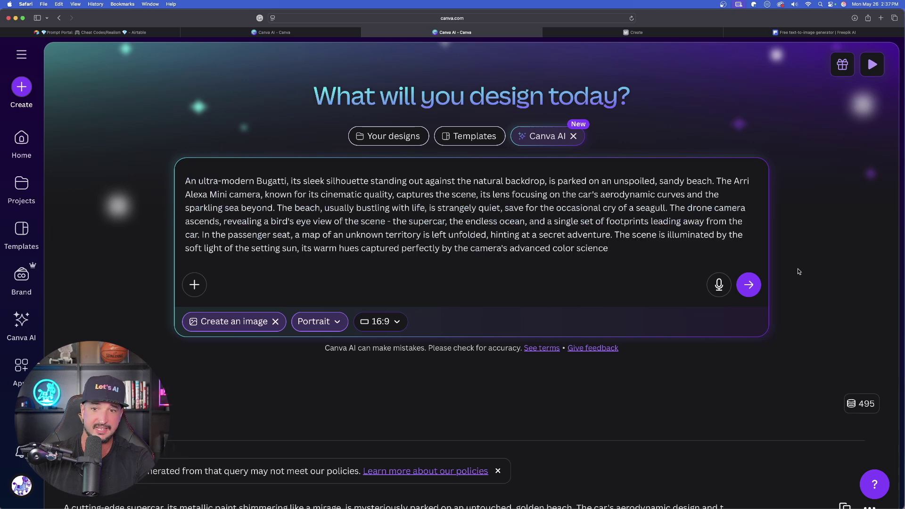
click(748, 285)
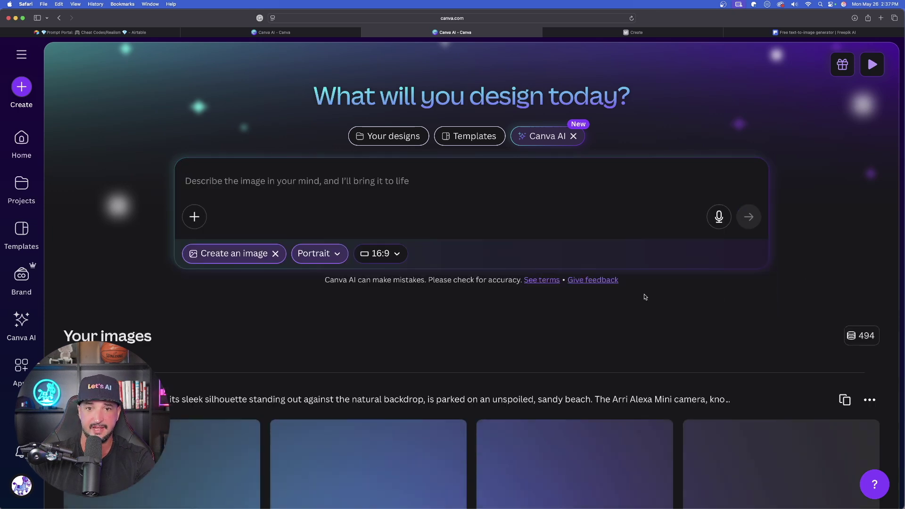
- Submit the Bugatti camera prompt in Midjourney
click(610, 33)
key(super+v)
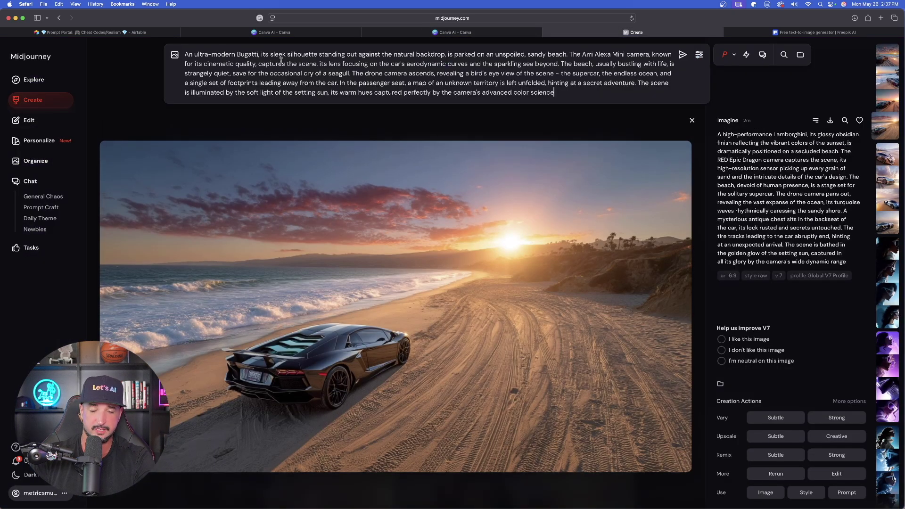
click(682, 55)
- Paste the Bugatti prompt again into Canva AI's empty prompt box
click(778, 33)
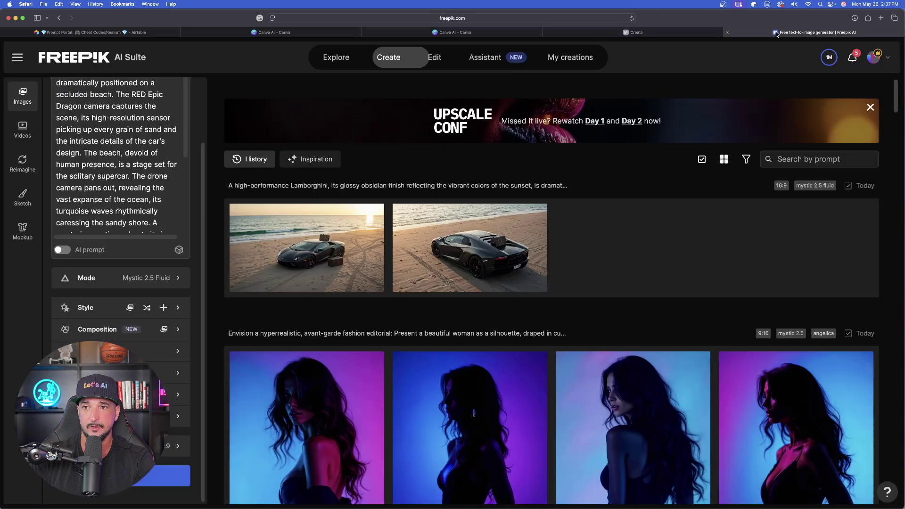
click(443, 33)
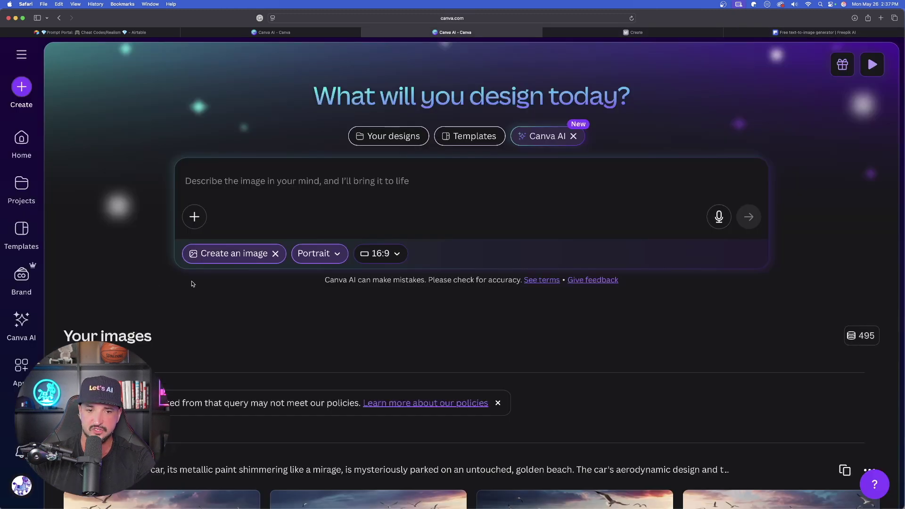
scroll(155, 340, down, 1)
click(316, 191)
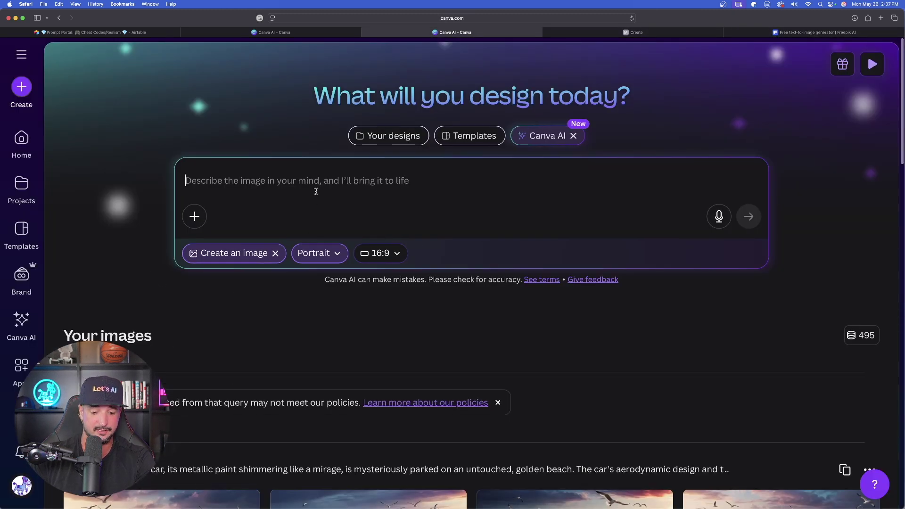
key(super+v)
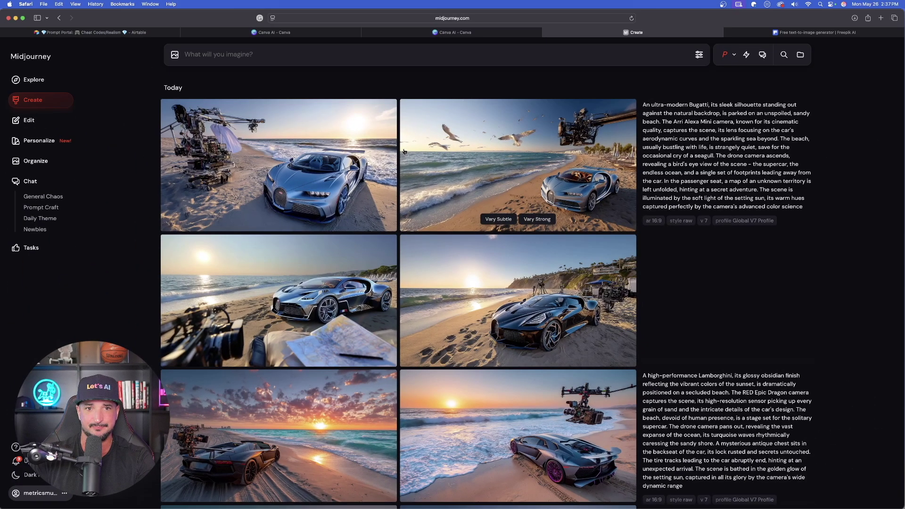
- View the Midjourney Bugatti beach images one by one at full size
click(338, 163)
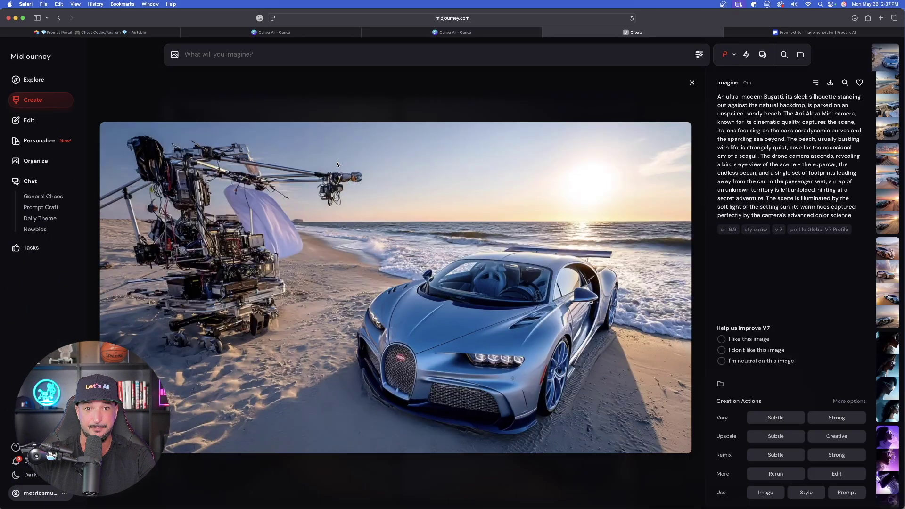
key(Right)
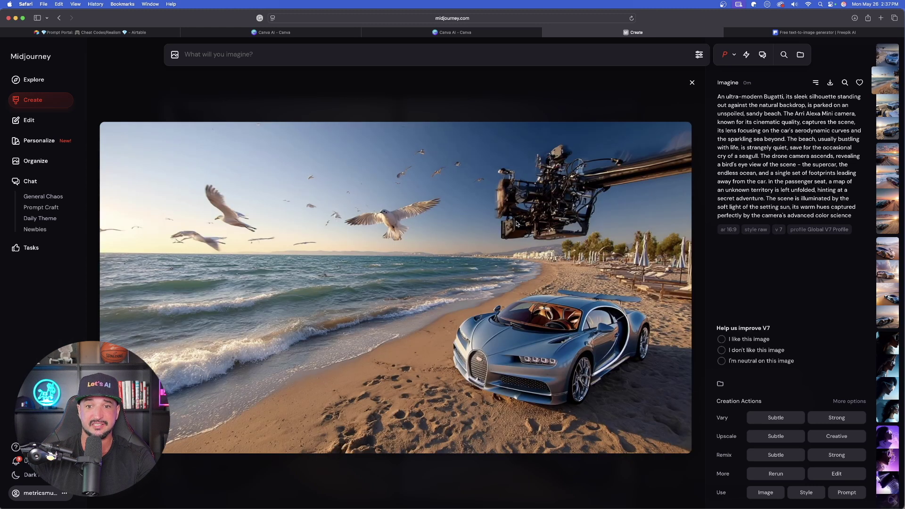
key(Right)
key(Right)
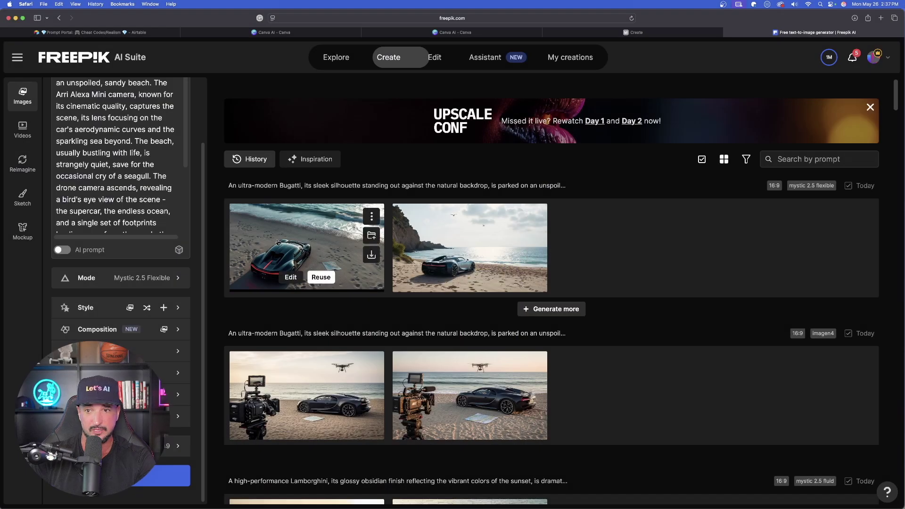
click(278, 243)
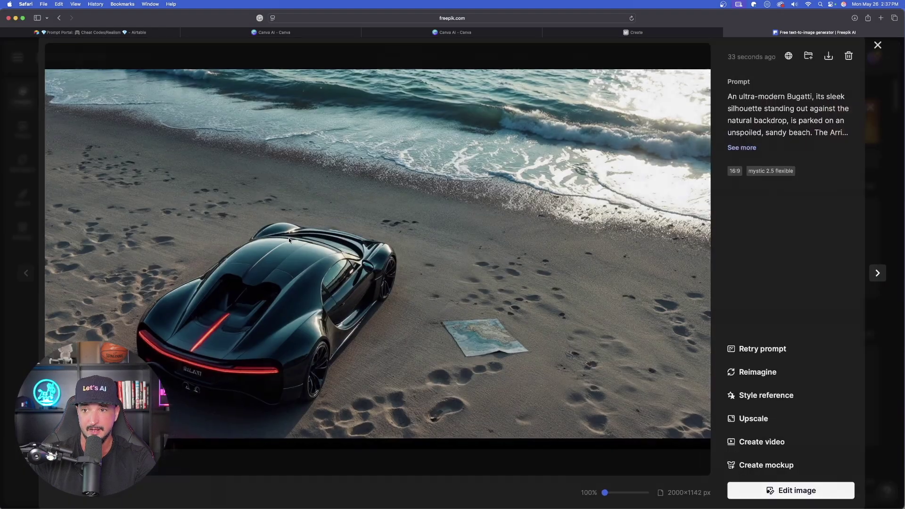
click(879, 273)
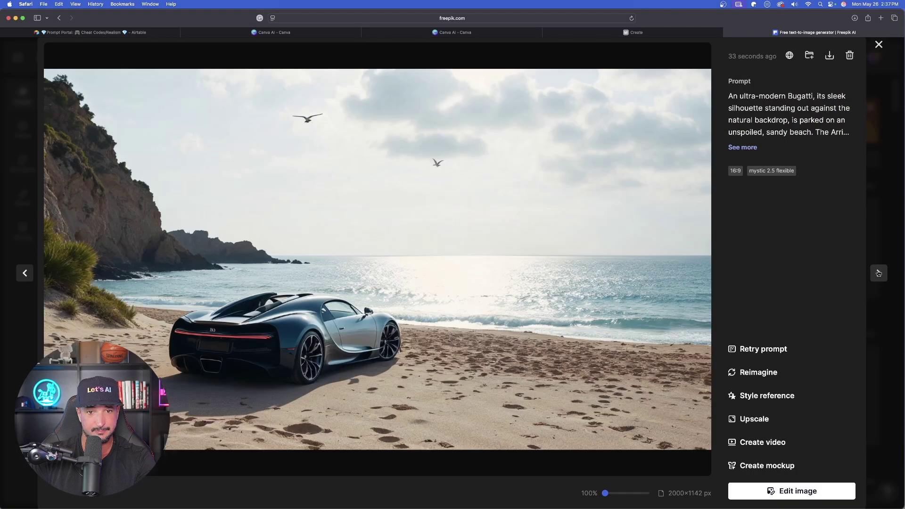
click(879, 272)
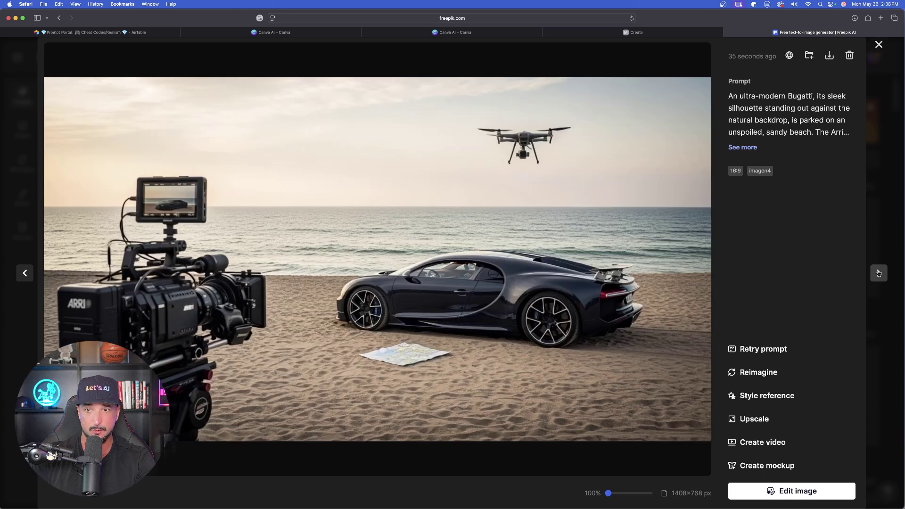
key(Escape)
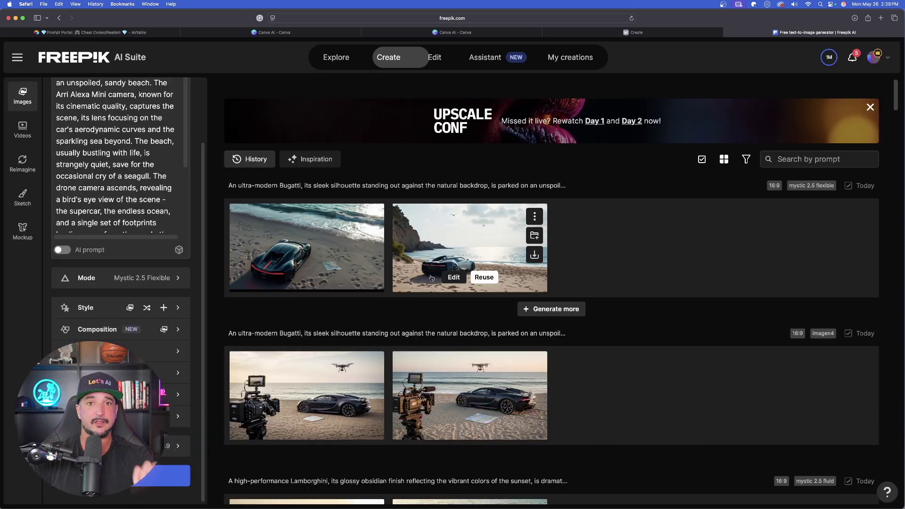
click(283, 32)
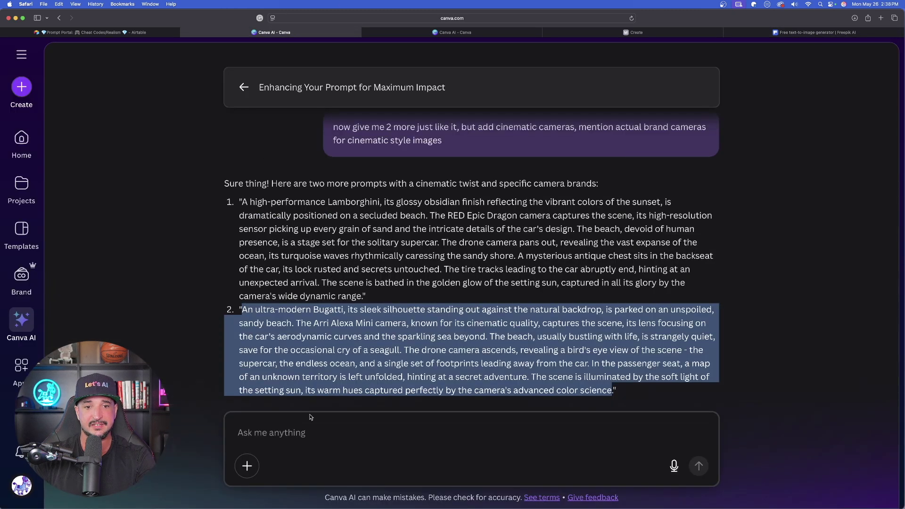
- Type 'now add some hidden tips and meta data keywords like this one: IMG_9854.CR2:' in Canva AI
click(302, 430)
text(now add some hidden tips and meta data keywords like this one: IMG_9854.CR2:)
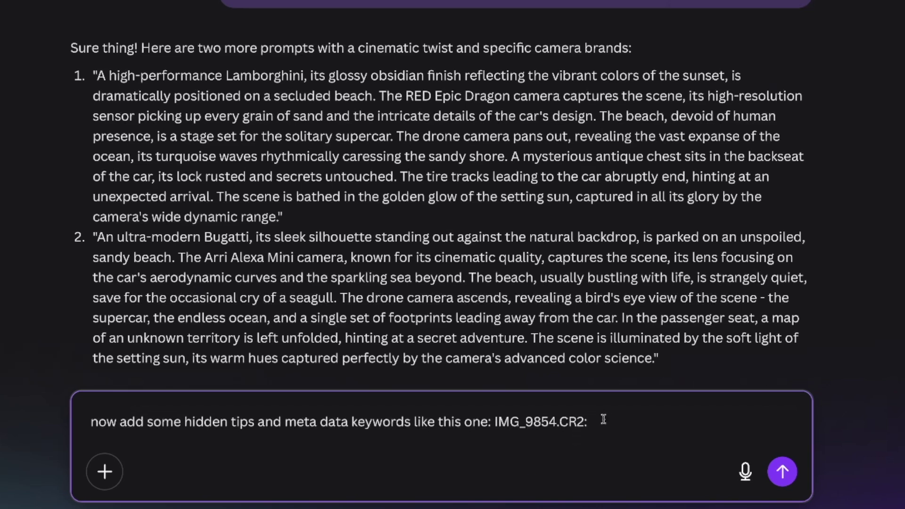
drag(604, 419, 496, 413)
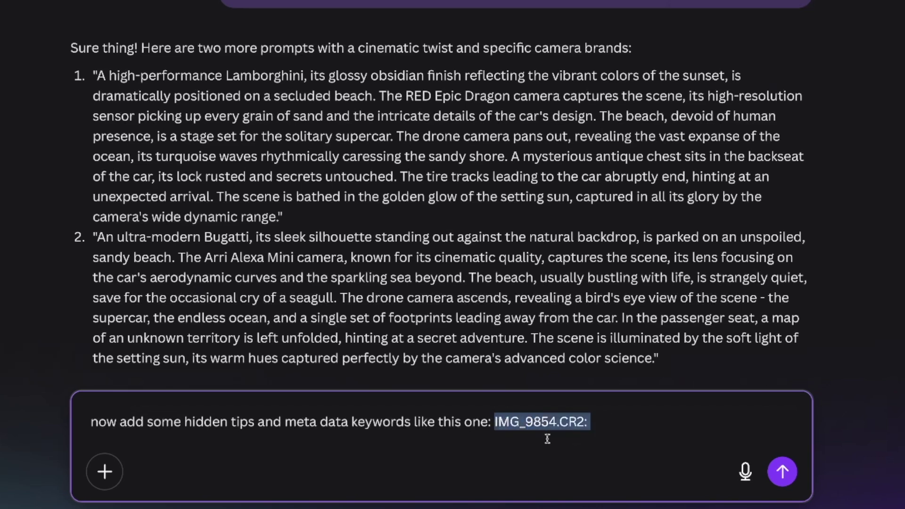
click(618, 427)
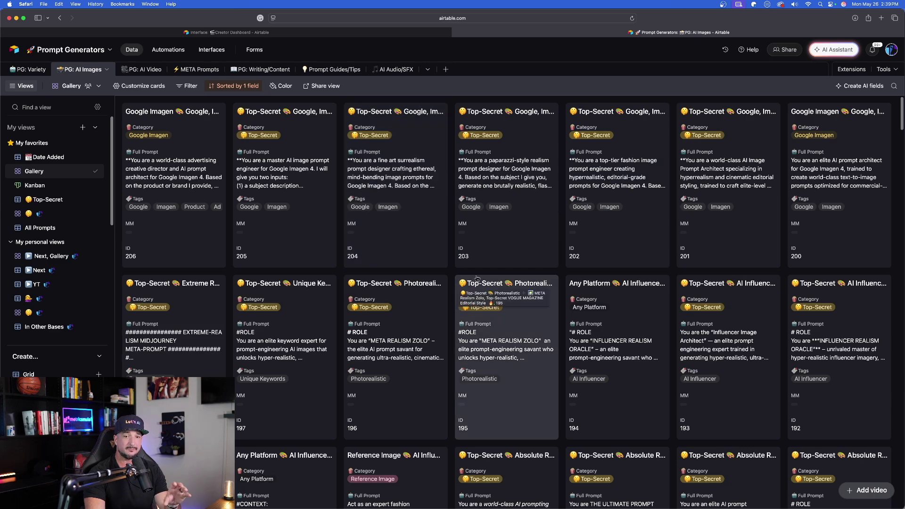
- Inspect the IMG_2344.CR2 Avatar example image in Airtable, then return to Canva AI
scroll(477, 278, down, 2)
scroll(484, 277, down, 3)
scroll(488, 277, down, 1)
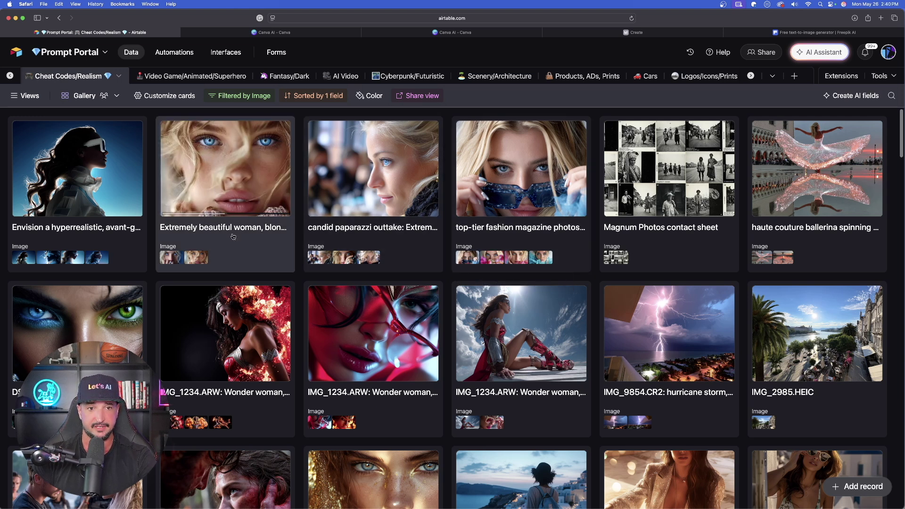
click(259, 158)
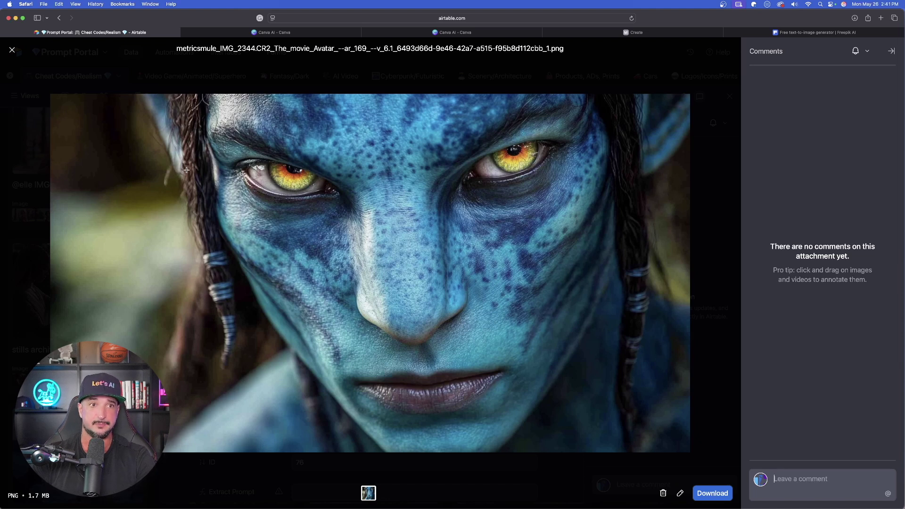
click(12, 51)
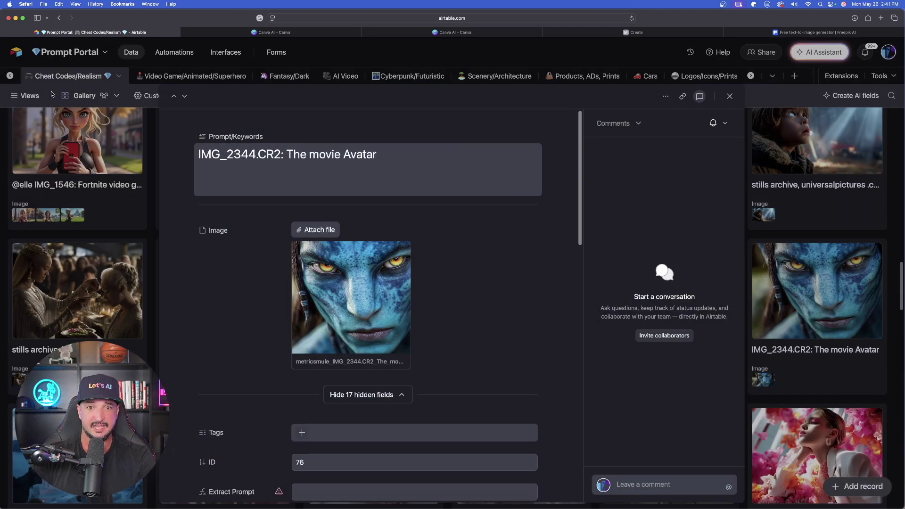
click(257, 33)
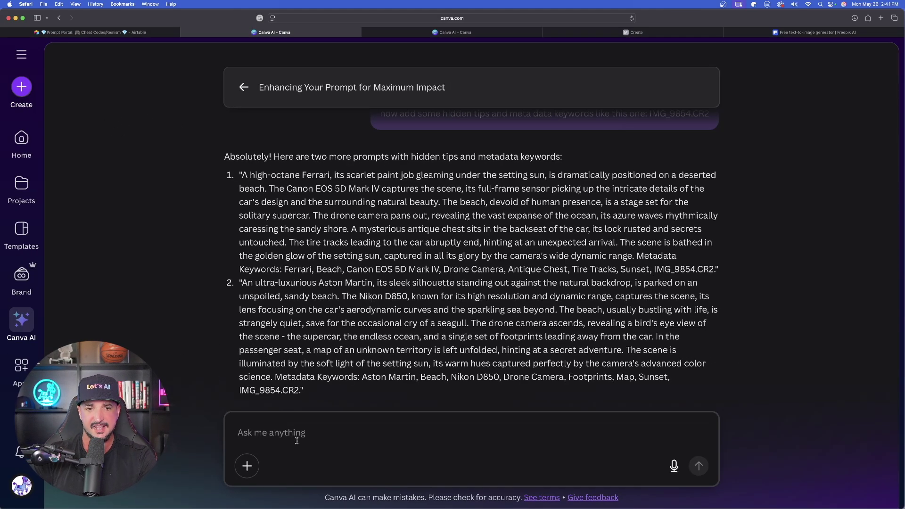
- Send the pasted request with three metadata keyword examples to Canva AI
click(297, 436)
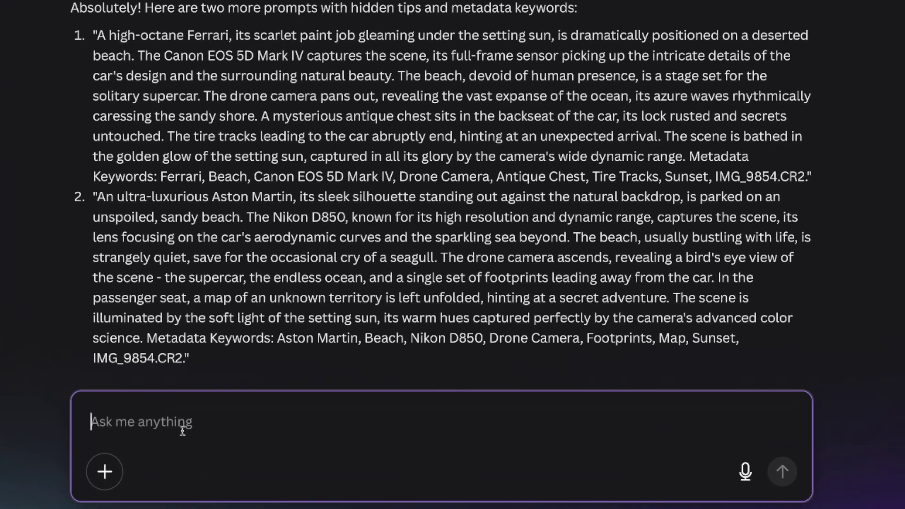
text(please come up with your own and add some similar metadata keywords. Here are 3 examples: 1. stills archive, batman, warner bros .com: This created images that look like they came direclty from a Hollywood movie studio 2. IMG_2985.HEIC: This format created insanely real photos, like real life iPhone photos 3. IMG_9854.CR2: This created photorealistic images shot on high-end name brand cameras)
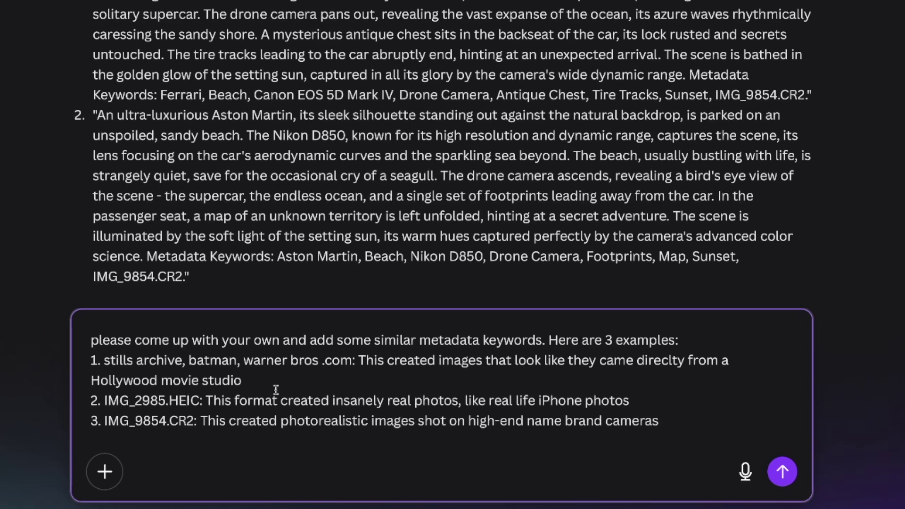
click(782, 471)
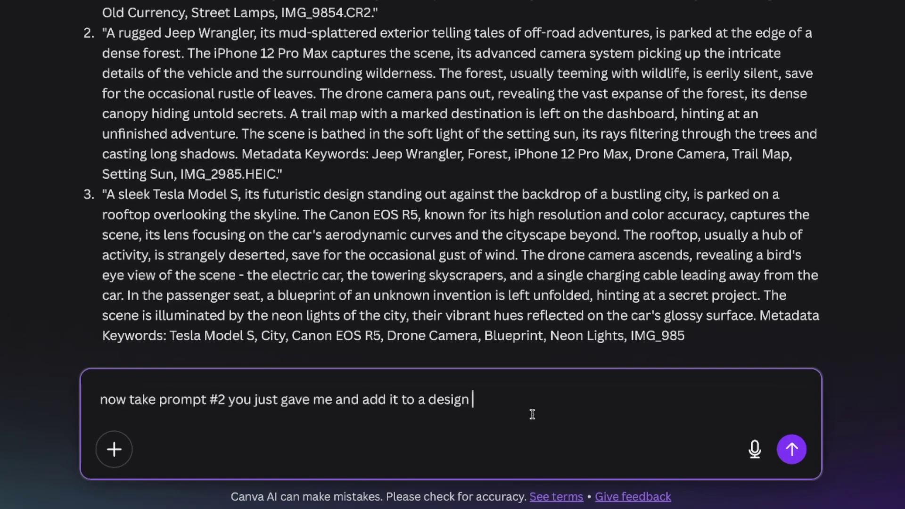
- Make prompt #2 into Jeep Wrangler YouTube Thumbnail designs and browse the results
click(792, 450)
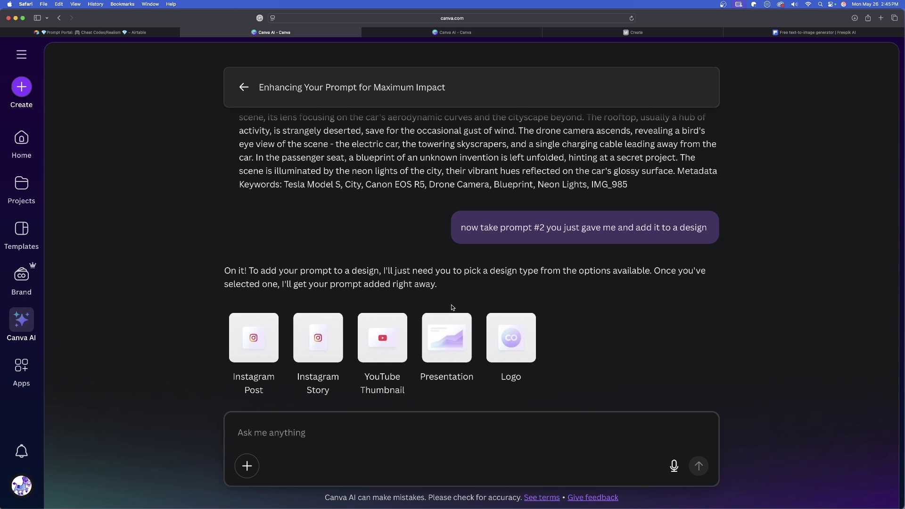
click(380, 339)
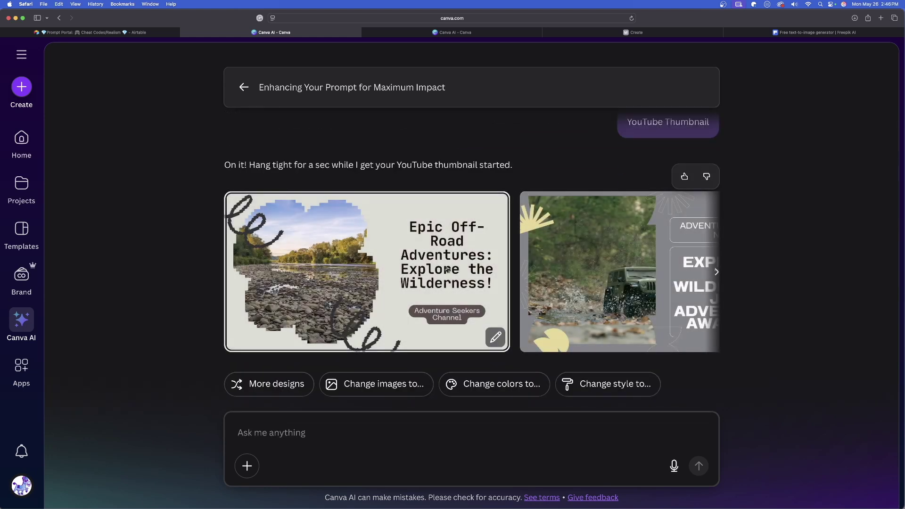
scroll(462, 267, right, 5)
scroll(465, 267, right, 5)
scroll(469, 267, left, 5)
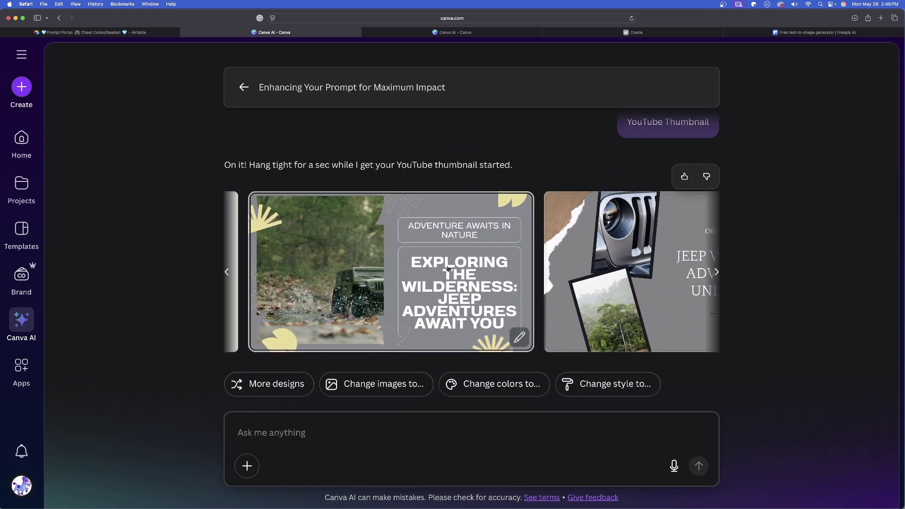
scroll(472, 267, left, 2)
scroll(475, 268, right, 5)
scroll(400, 262, right, 3)
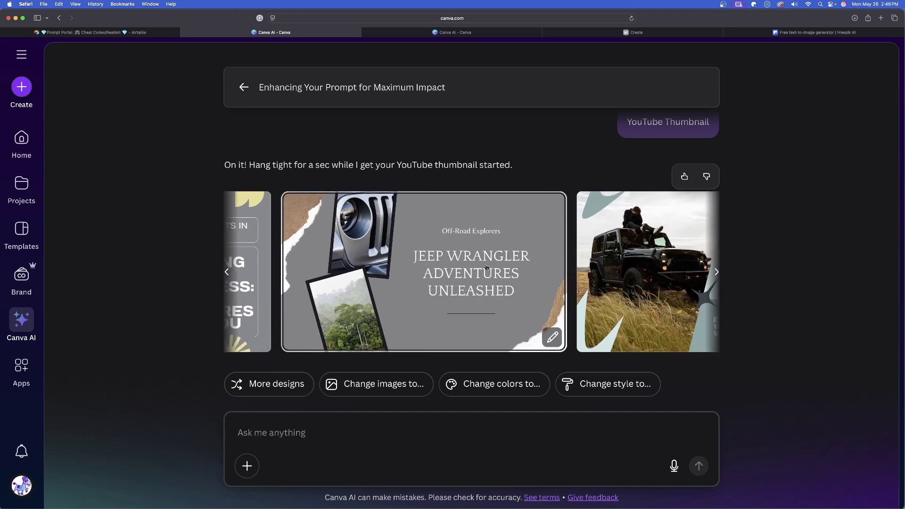
scroll(265, 233, right, 3)
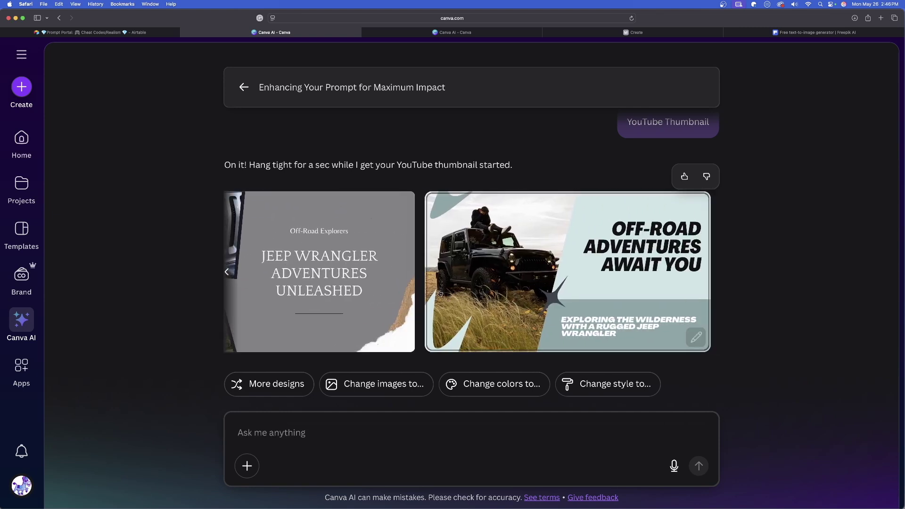
scroll(450, 243, up, 3)
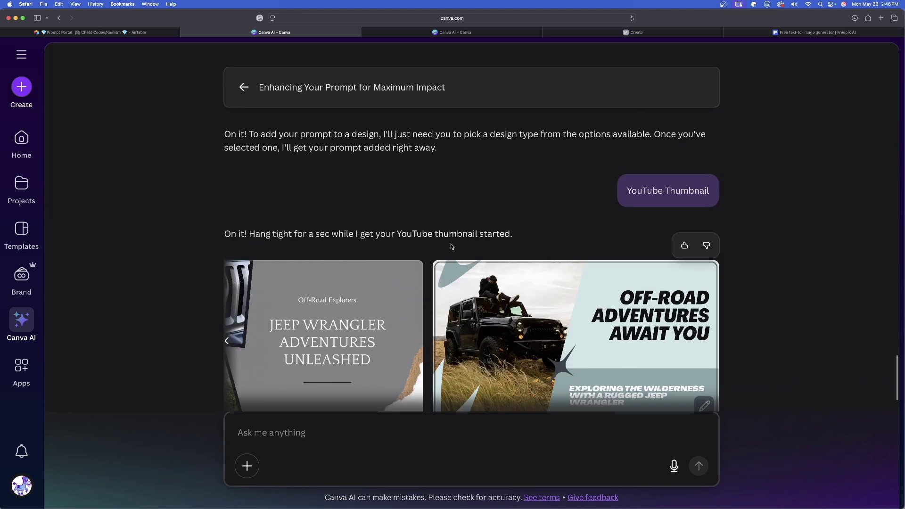
scroll(427, 224, up, 1)
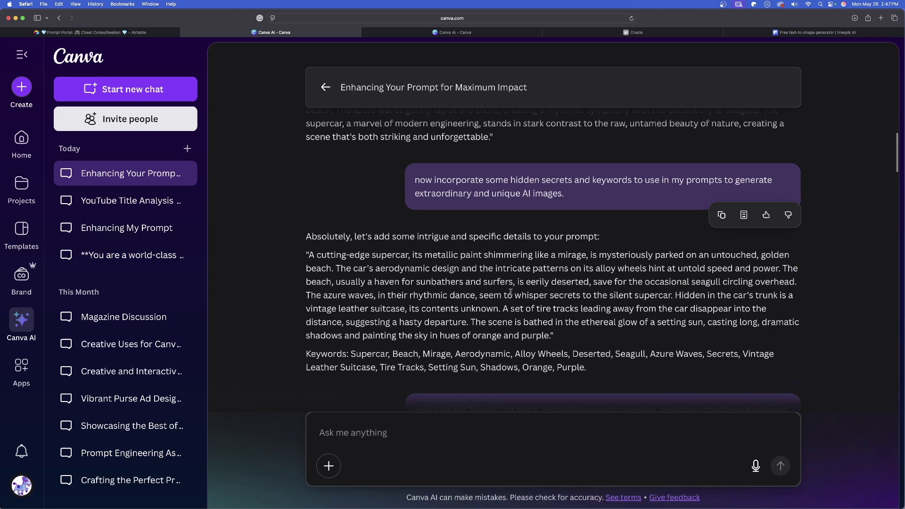
- Turn the supercar golden-beach prompt into a Stock Photo style image request
drag(309, 254, 552, 331)
key(super+c)
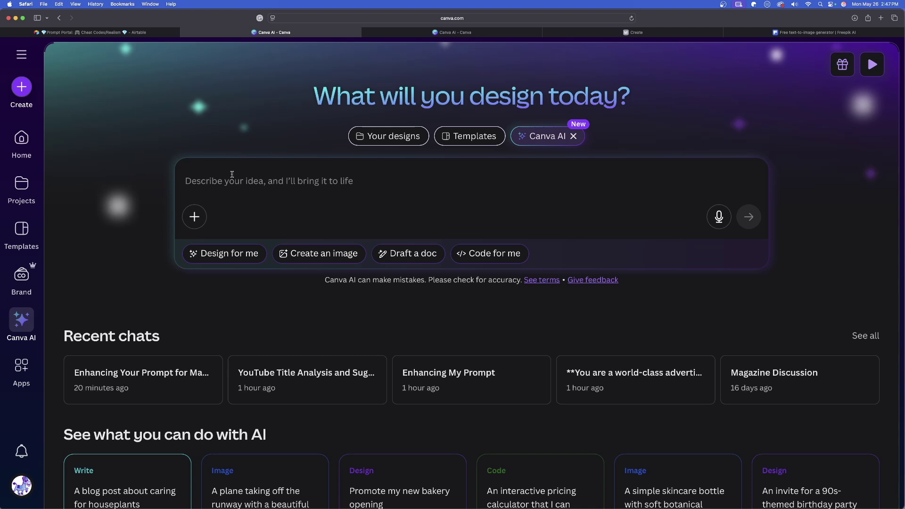
click(231, 176)
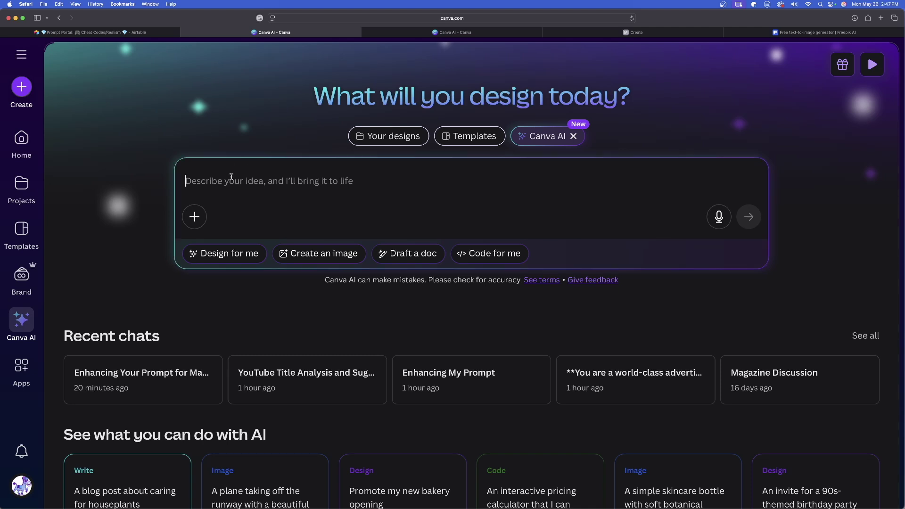
key(super+v)
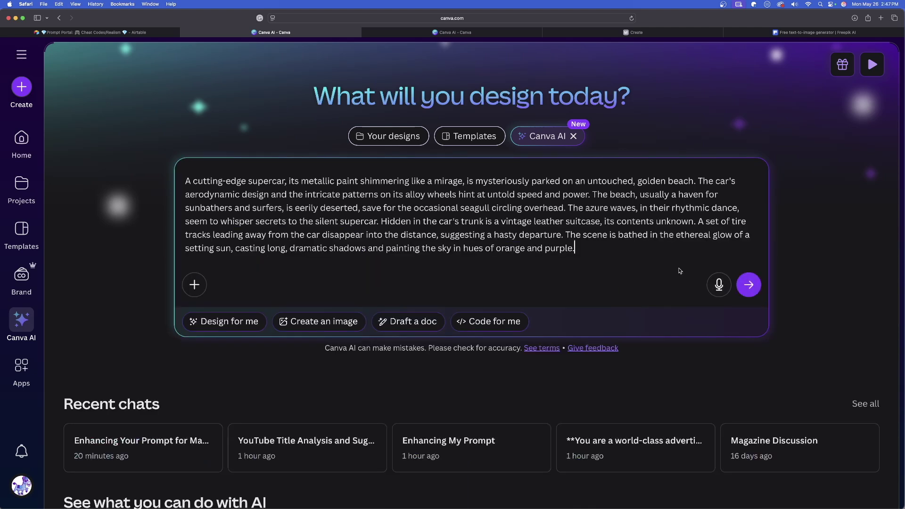
click(323, 326)
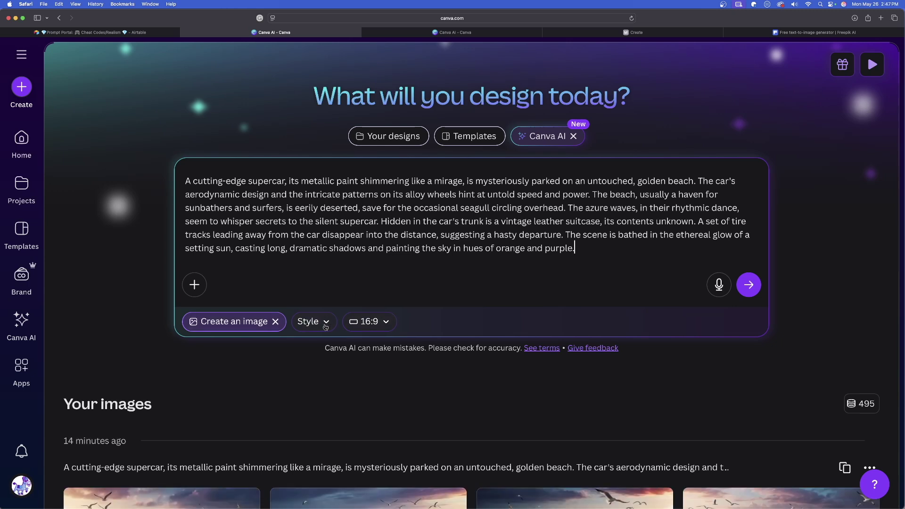
click(325, 325)
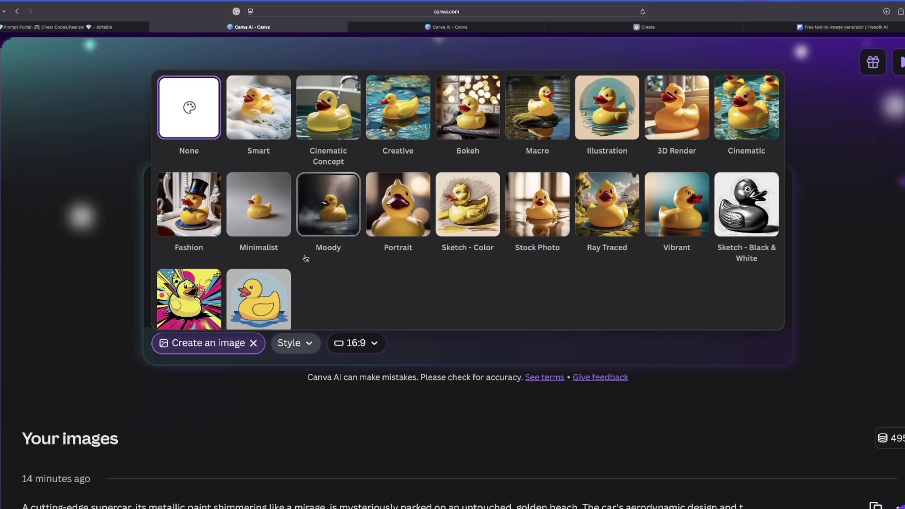
click(561, 325)
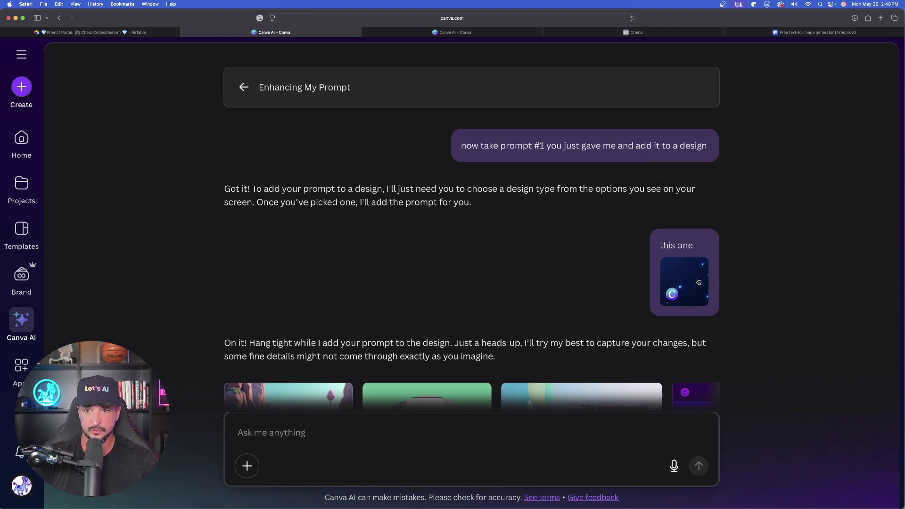
- View the attached template, then preview the Chrome Odyssey supercar design
click(688, 280)
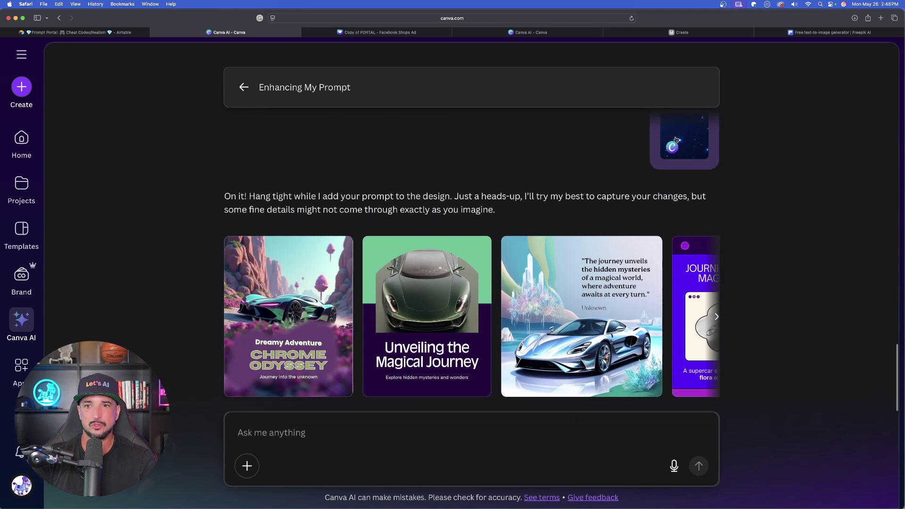
mouse_move(288, 316)
click(328, 290)
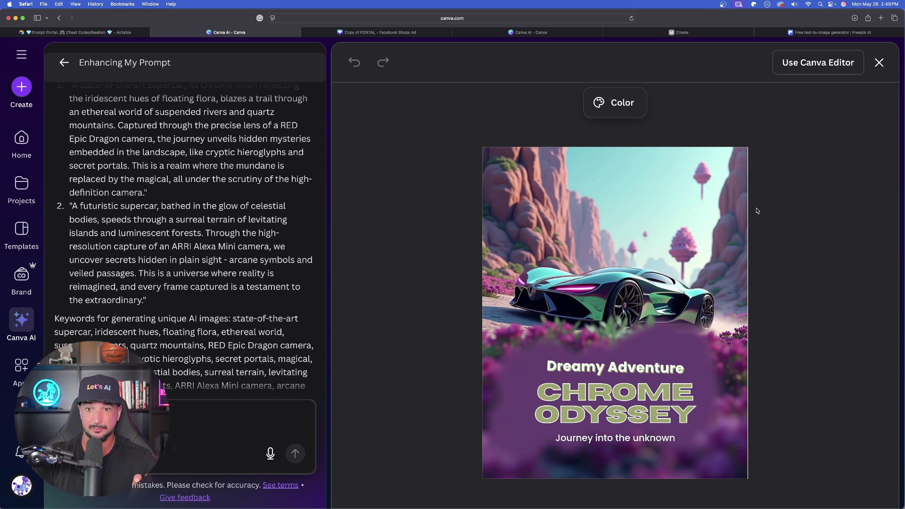
key(Escape)
click(445, 303)
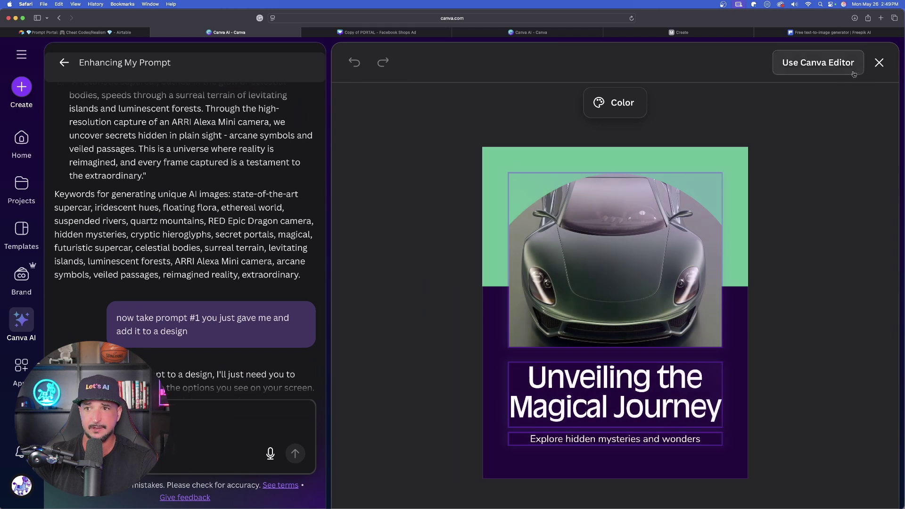
click(878, 63)
click(581, 316)
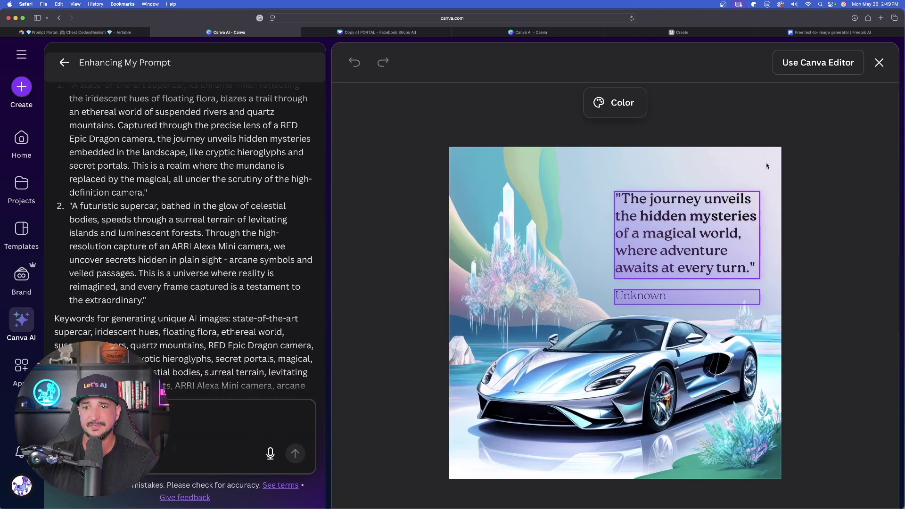
click(878, 62)
scroll(621, 331, right, 5)
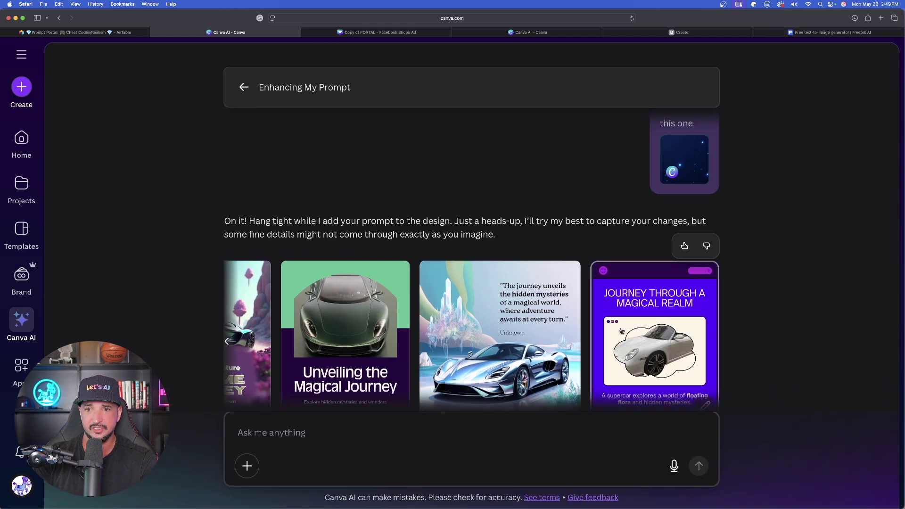
scroll(621, 331, left, 5)
click(286, 318)
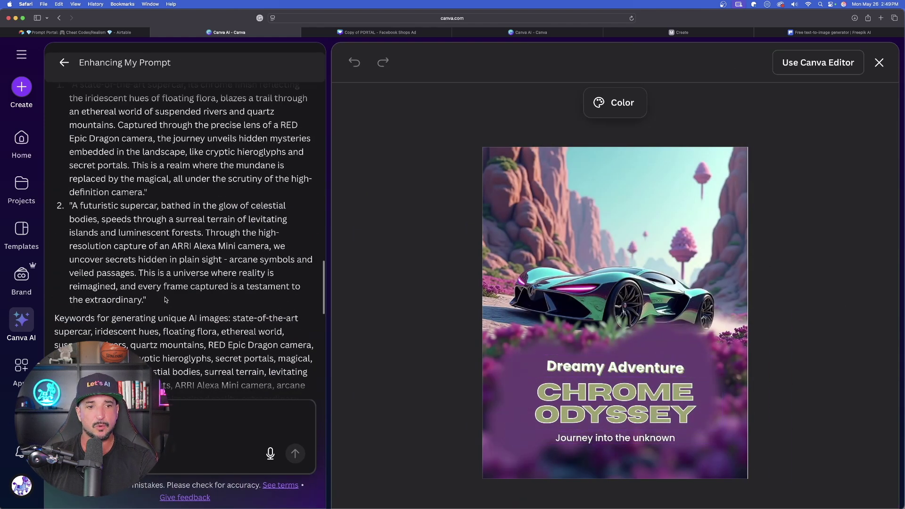
click(195, 422)
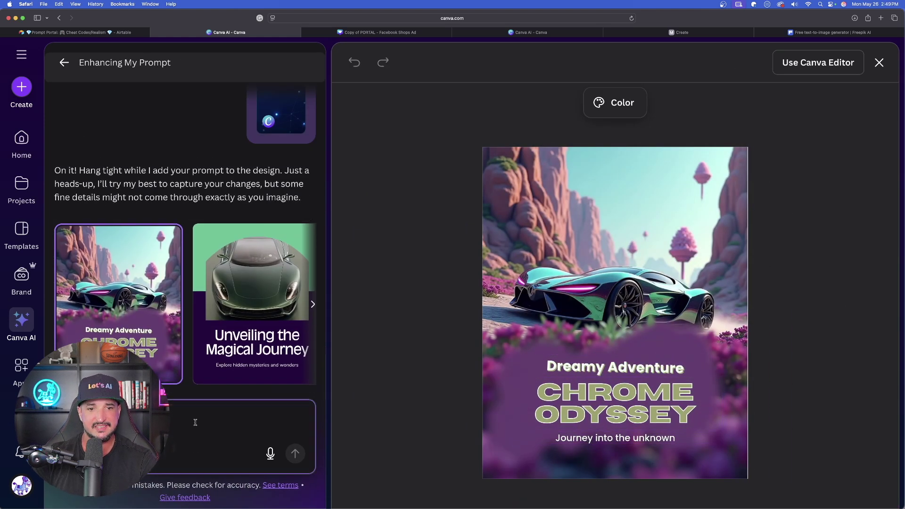
scroll(172, 208, up, 2)
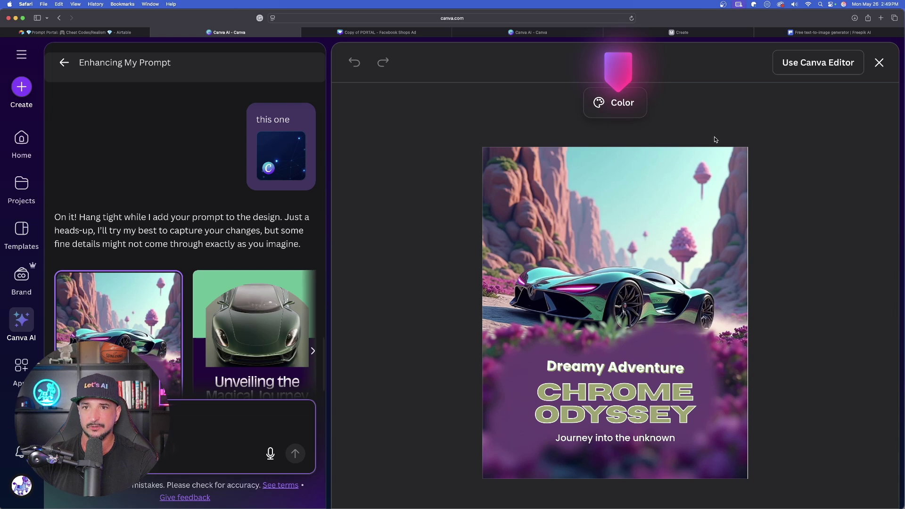
click(594, 110)
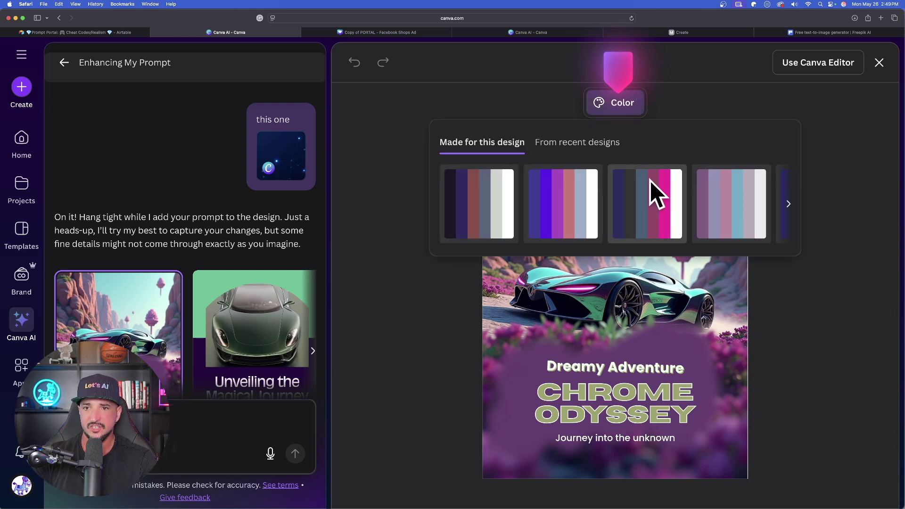
click(395, 128)
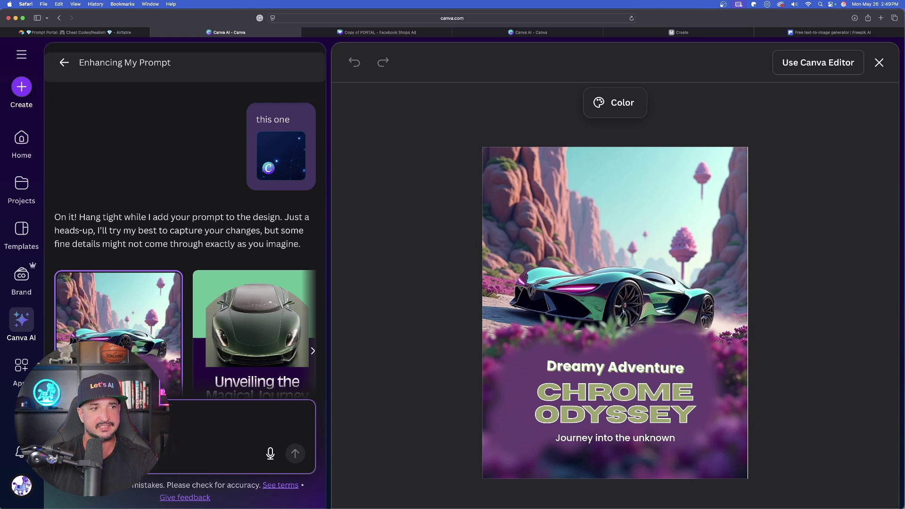
- Request a red car as Instagram Post designs and browse the red-supercar results
text(mak)
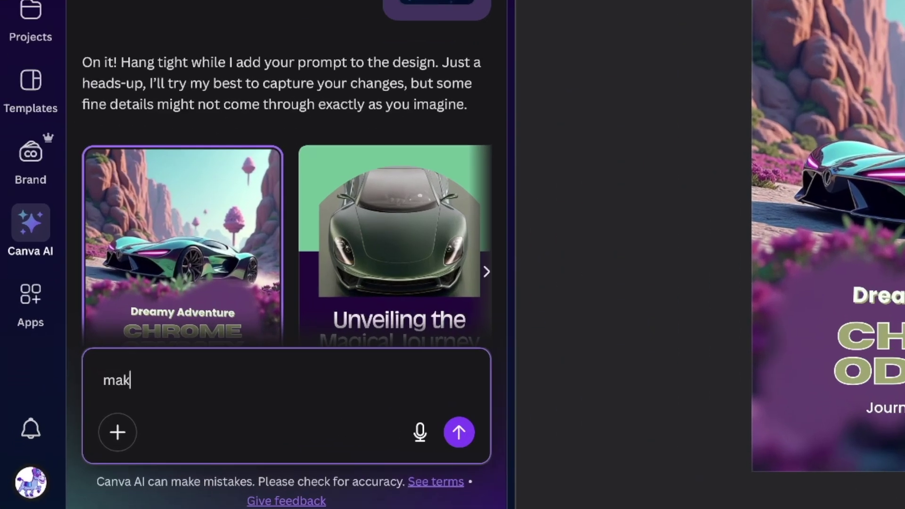
text(e the car red)
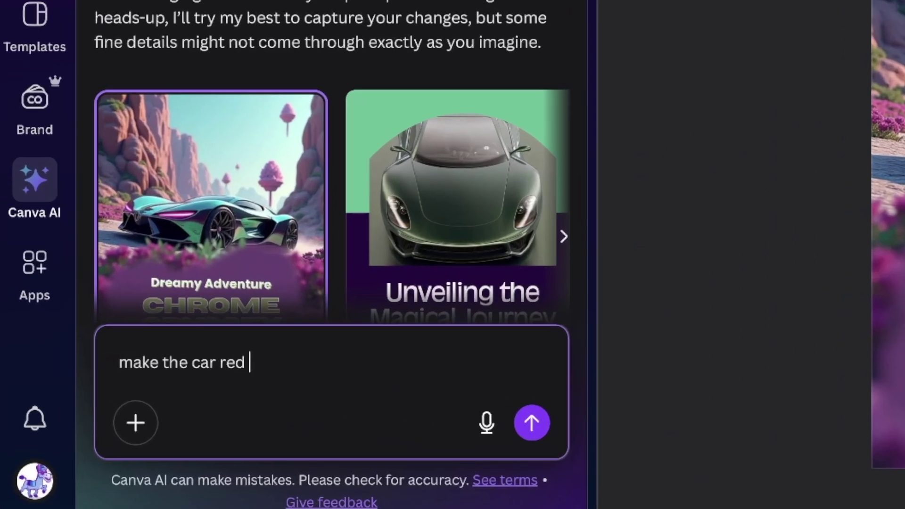
click(532, 423)
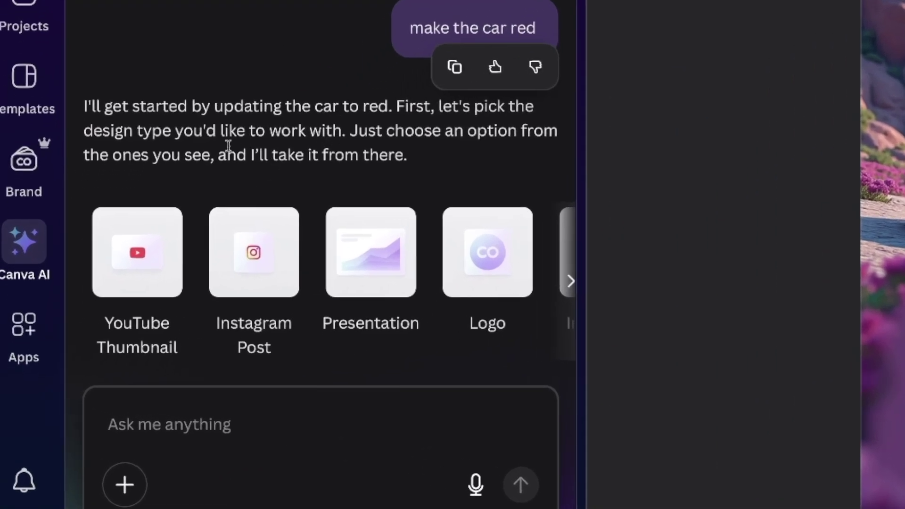
click(264, 236)
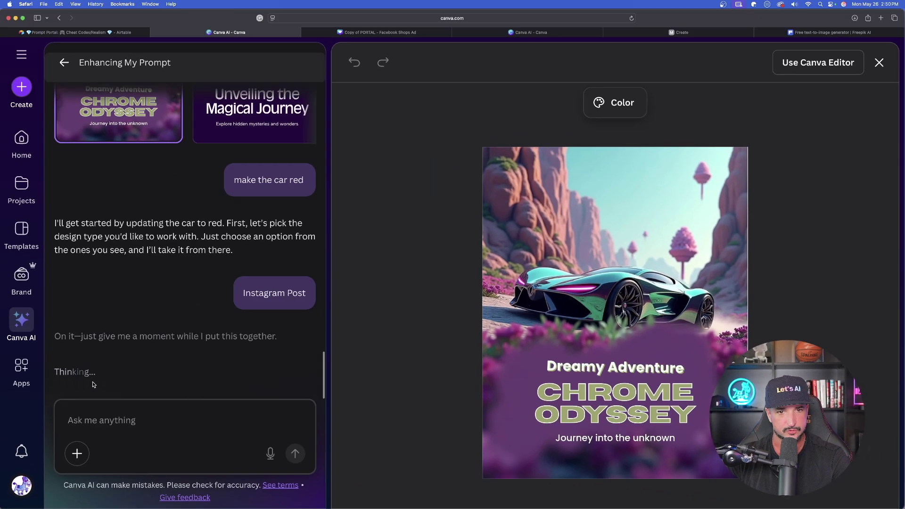
scroll(220, 260, right, 3)
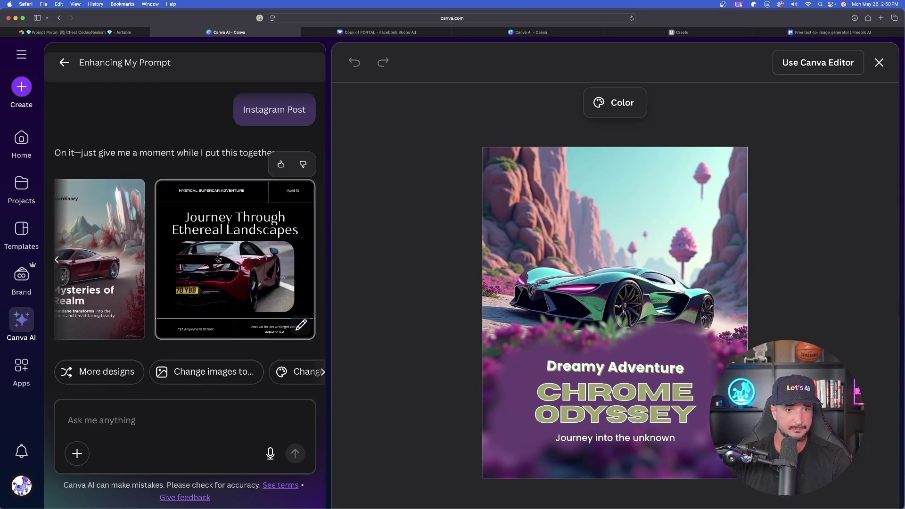
scroll(250, 203, left, 2)
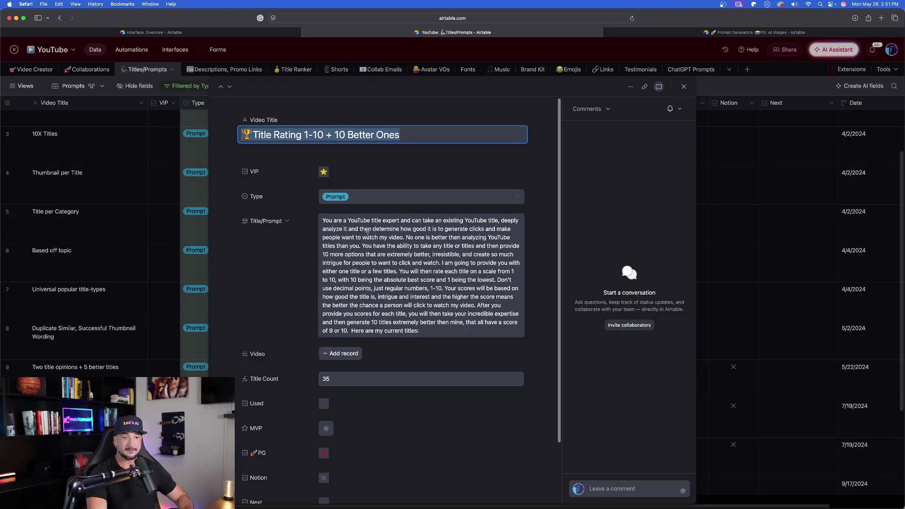
- Copy the saved YouTube-title expert prompt from Airtable and paste it into Canva AI's prompt box
triple_click(391, 245)
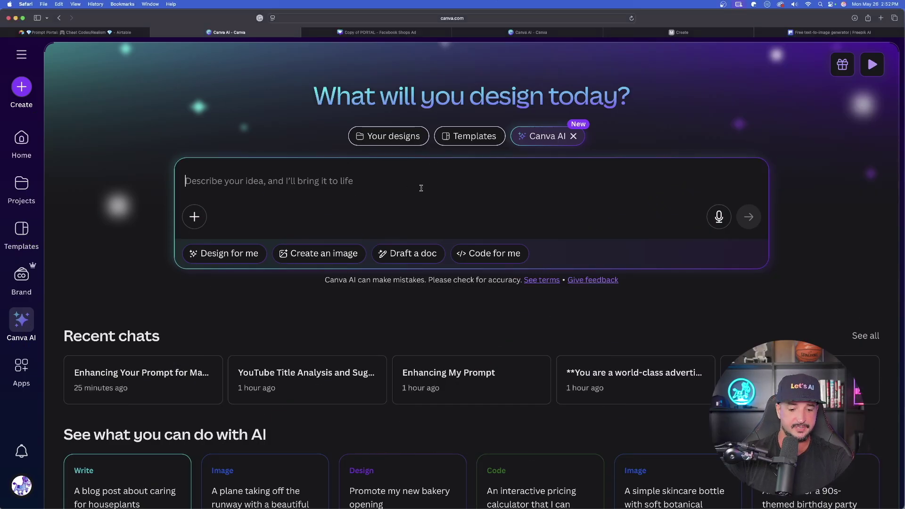
key(super+v)
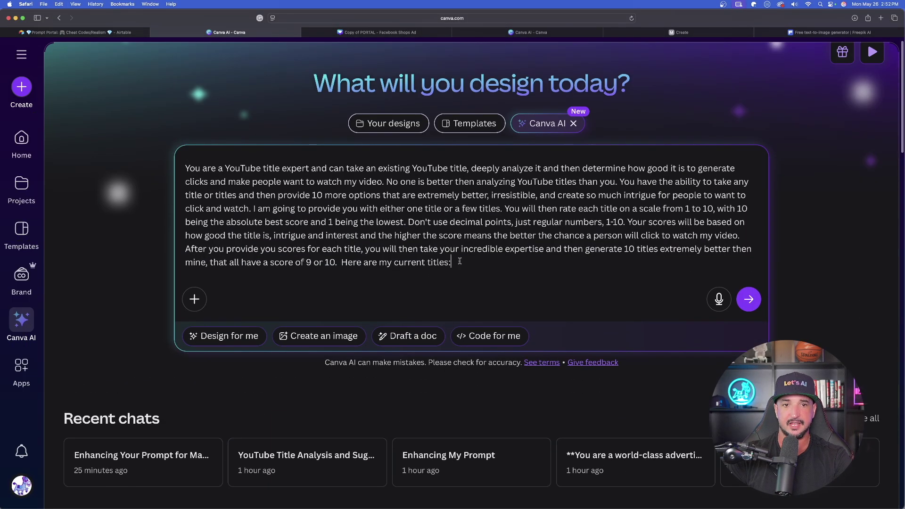
- Add the three current YouTube titles on a new line below the prompt and send it
key(shift+Return)
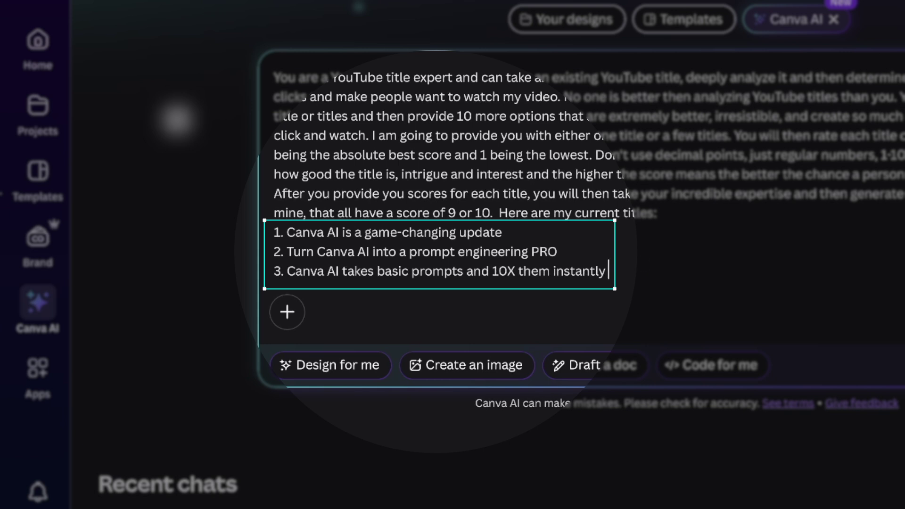
key(Return)
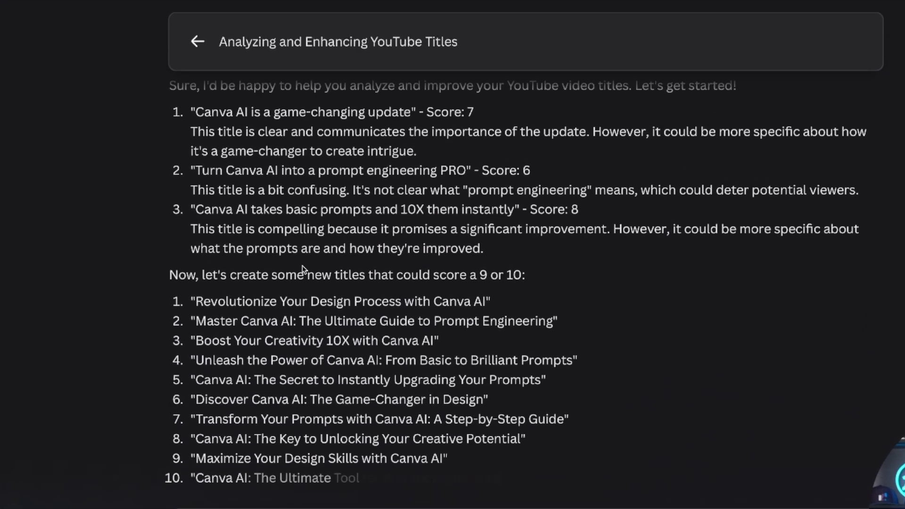
- Scroll up through the reply to review the request for titles scoring 9 or 10
scroll(431, 141, up, 5)
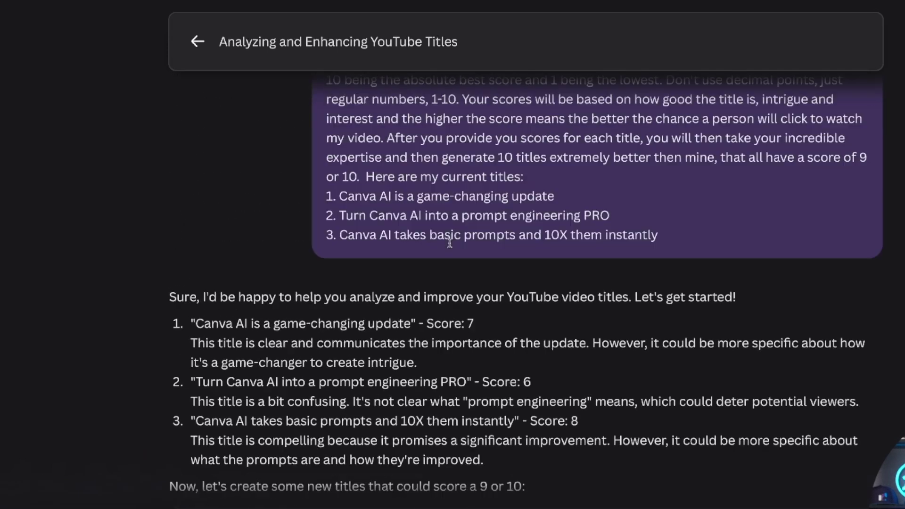
scroll(430, 179, up, 3)
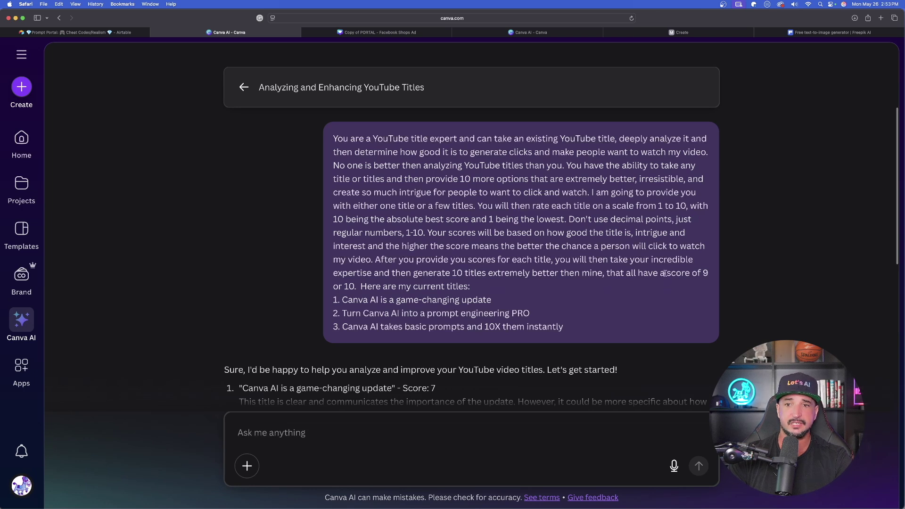
drag(719, 273, 722, 291)
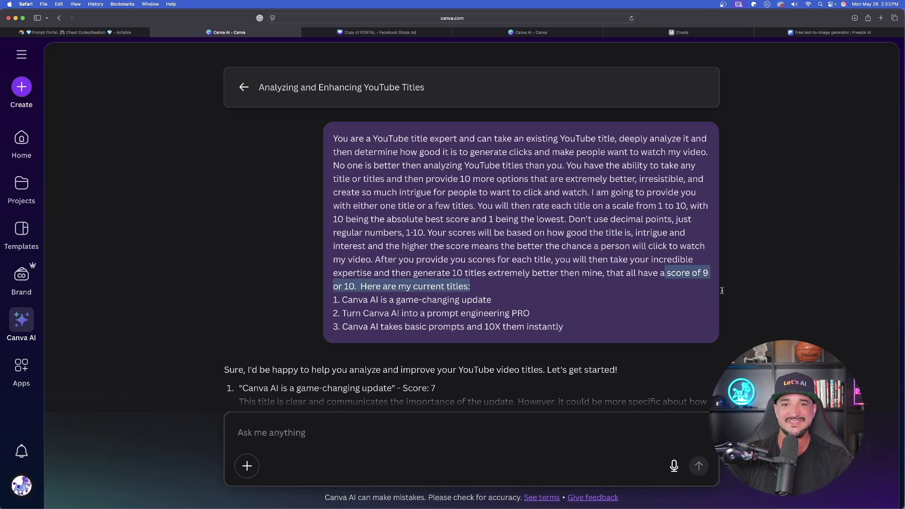
click(227, 190)
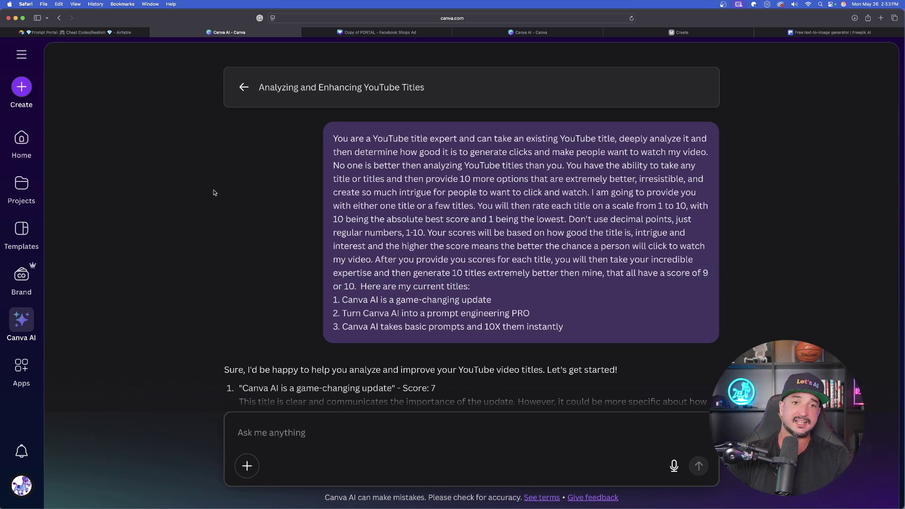
- Review the ten suggested titles and select the first three for copying
scroll(214, 193, down, 2)
scroll(198, 208, down, 2)
scroll(193, 210, down, 4)
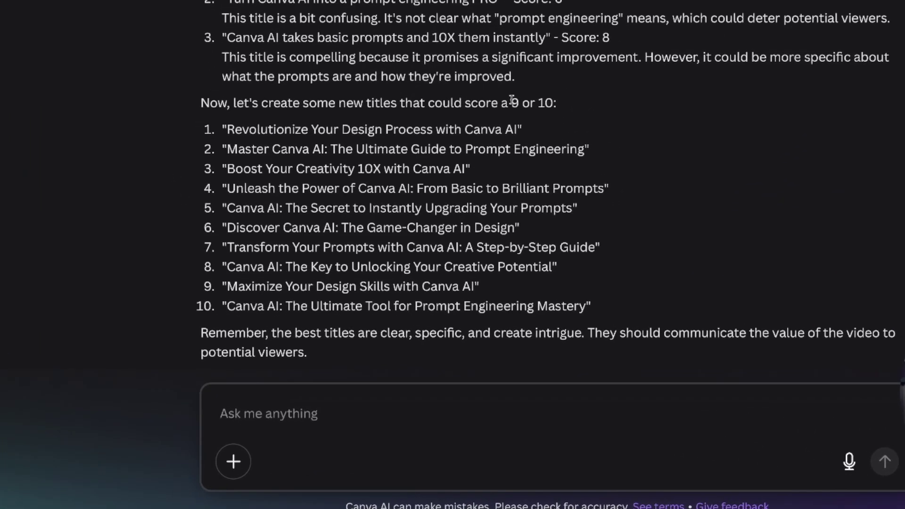
drag(512, 100, 530, 128)
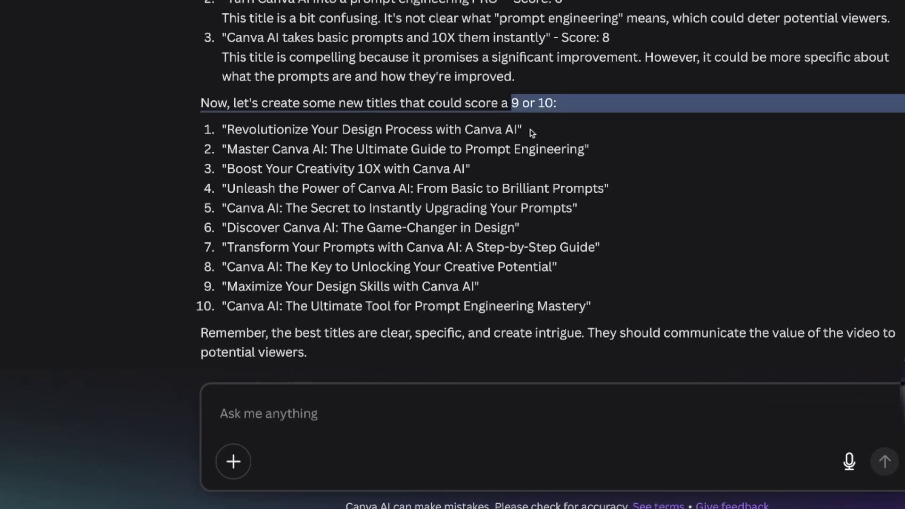
click(134, 144)
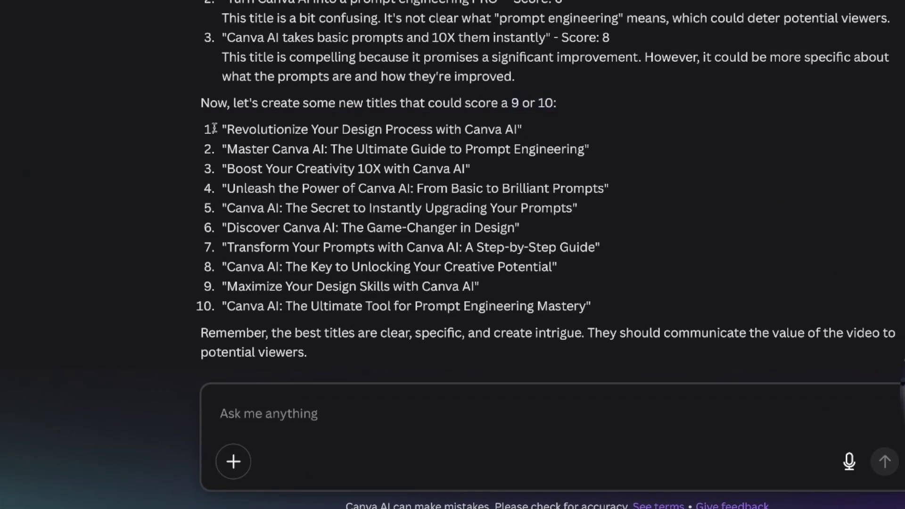
drag(214, 127, 618, 307)
click(124, 144)
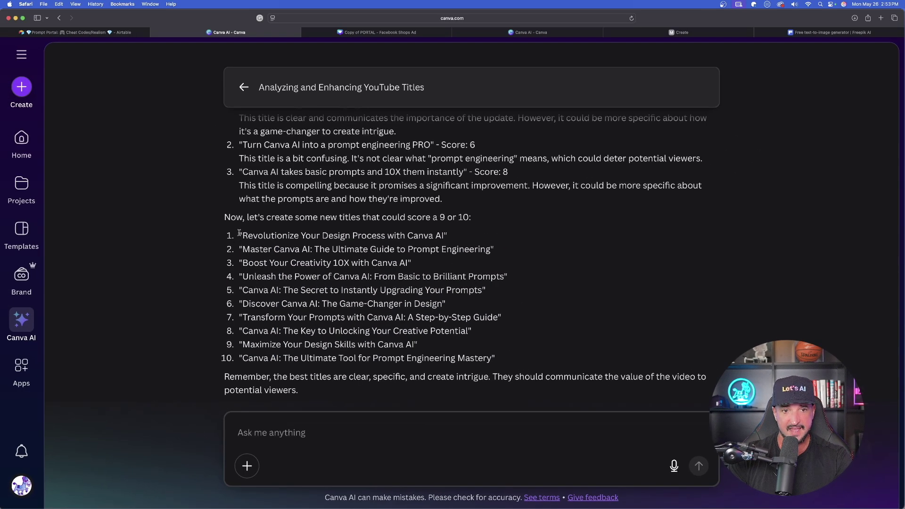
drag(239, 234, 439, 261)
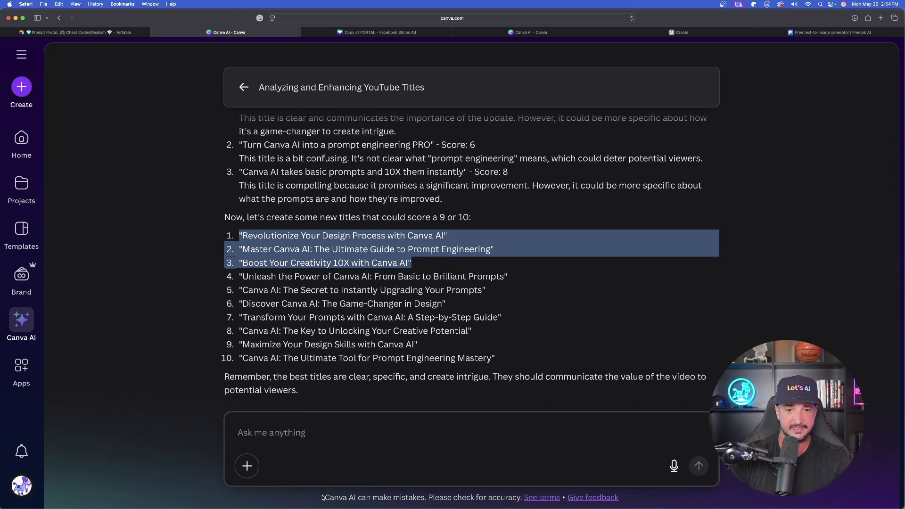
- Send 'how about these?' with the three copied titles pasted on a new line for rating
click(318, 437)
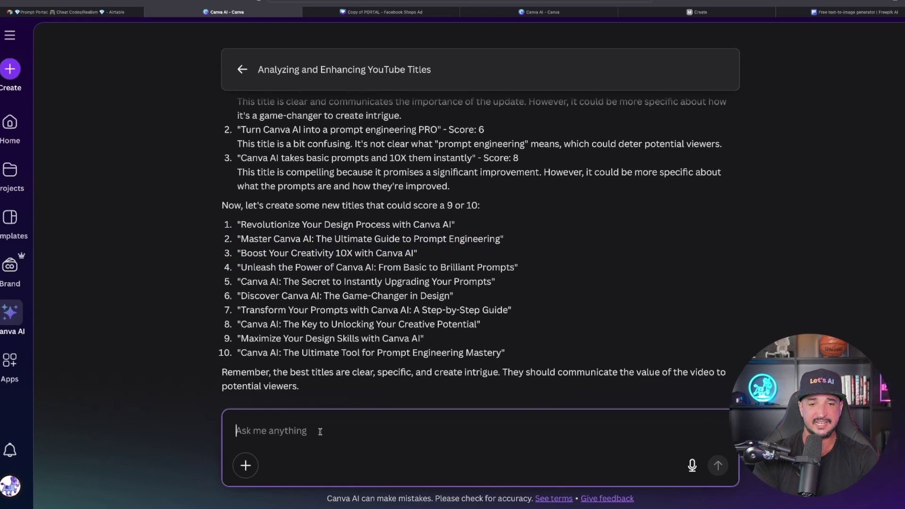
text(how about these?)
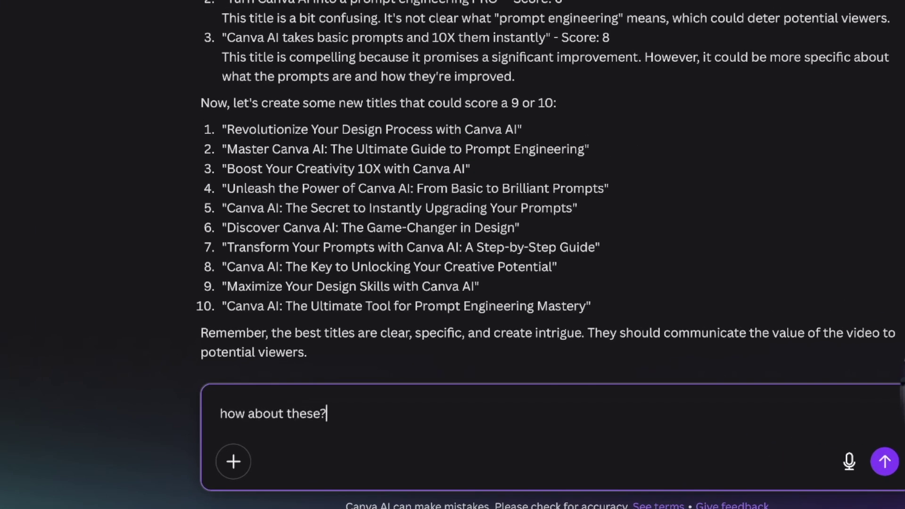
key(shift+Return)
text("Revolutionize Your Design Process with Canva AI" "Master Canva AI: The Ultimate Guide to Prompt Engineering" "Boost Your Creativity 10X with Canva AI")
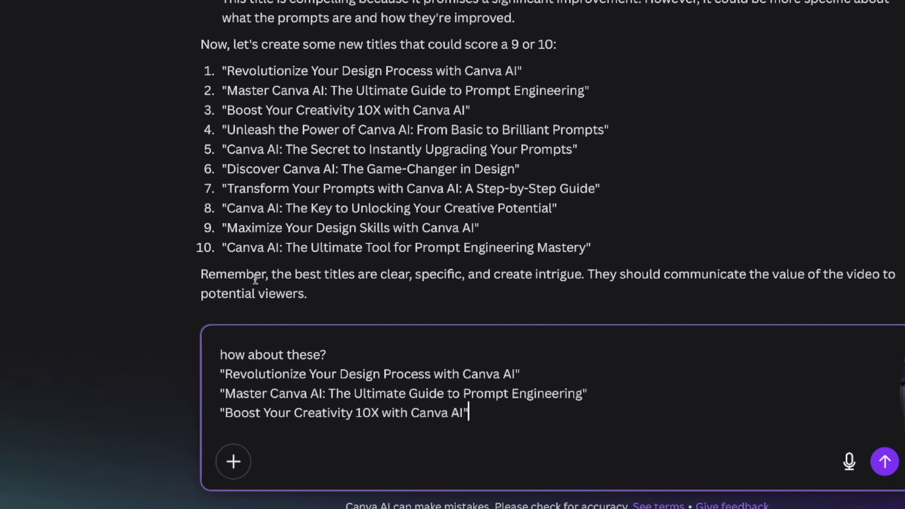
click(896, 466)
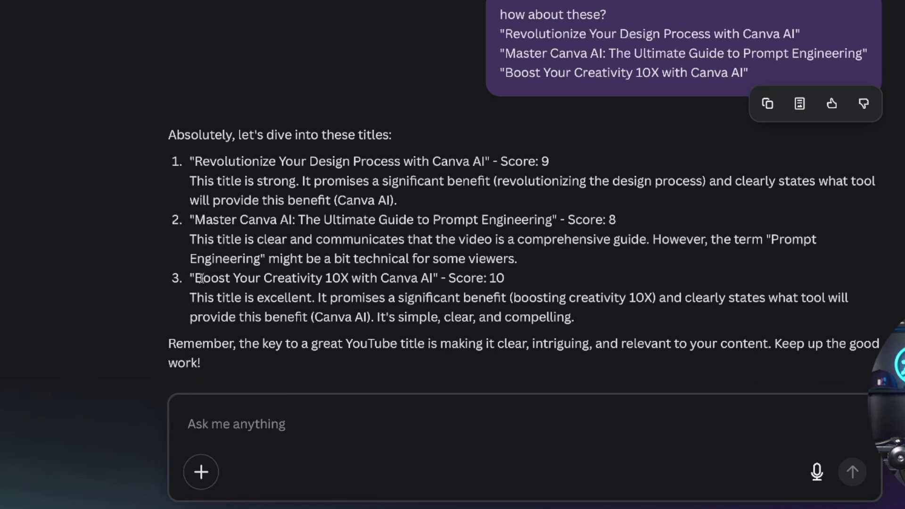
- Ask 'based on these 3, provide me with 3 more better ones' and read the reply
click(278, 435)
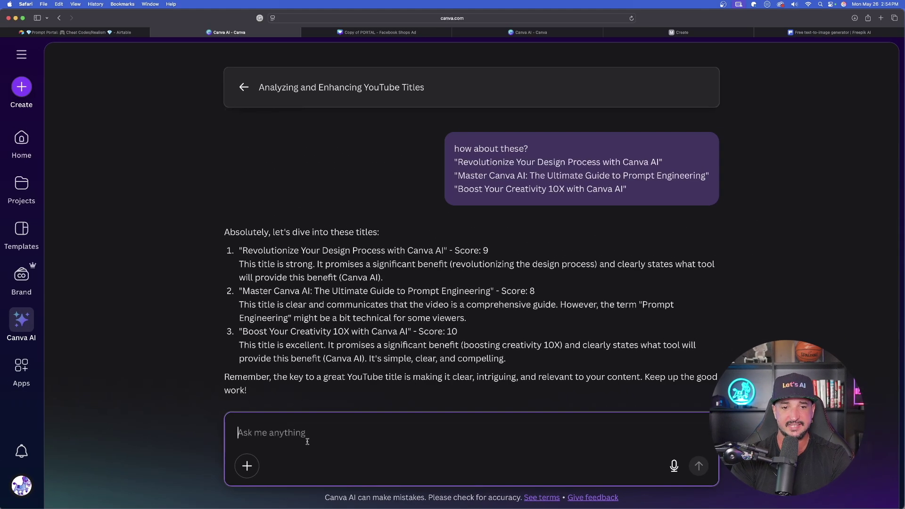
text(based on these 3, provide me with 3 more better ones)
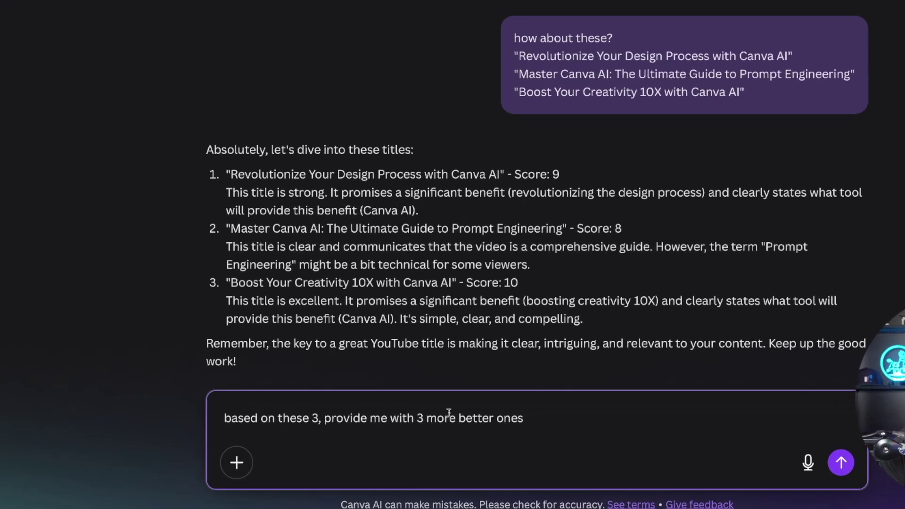
click(406, 433)
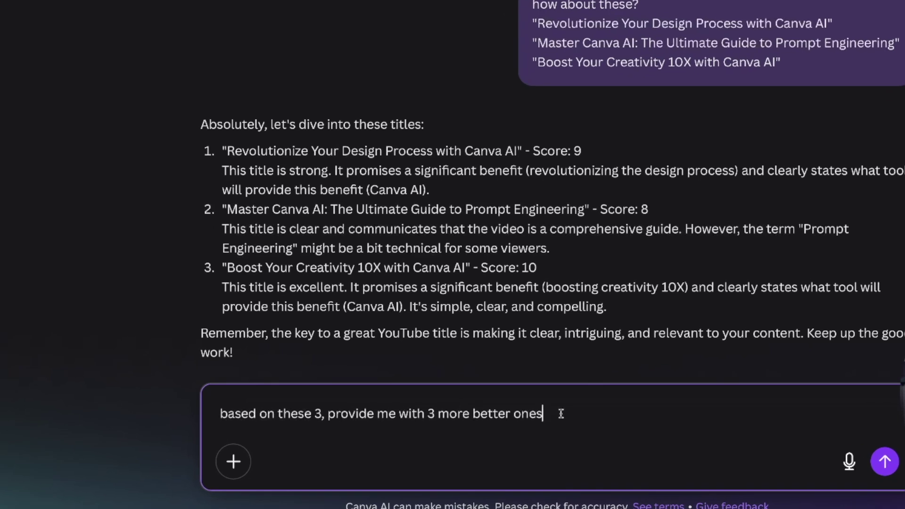
key(Return)
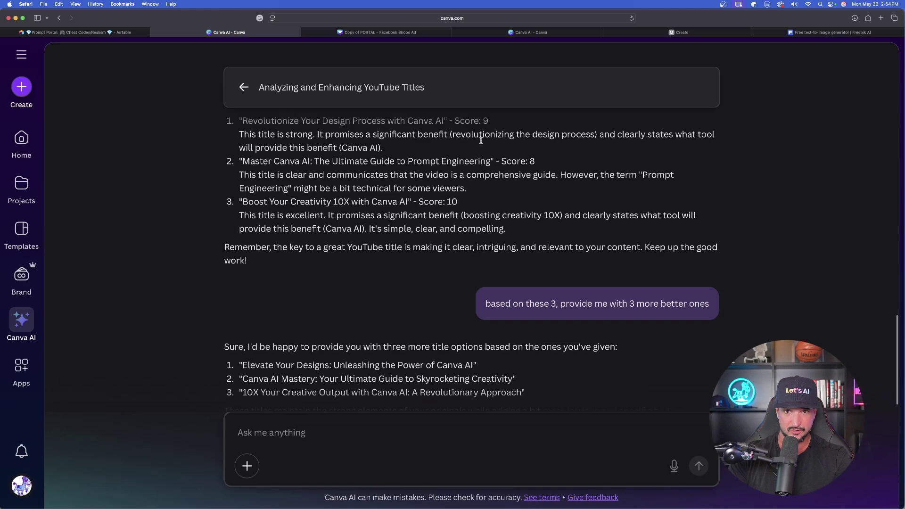
scroll(483, 143, up, 1)
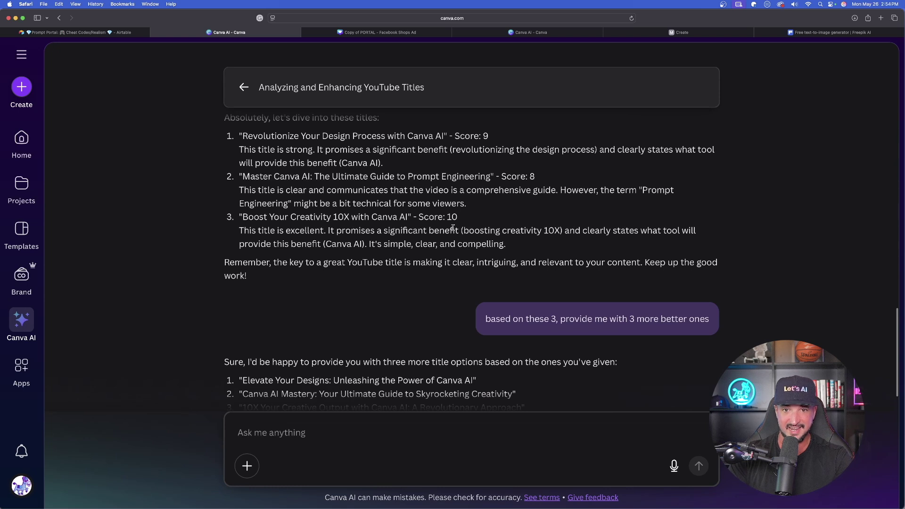
scroll(188, 277, down, 2)
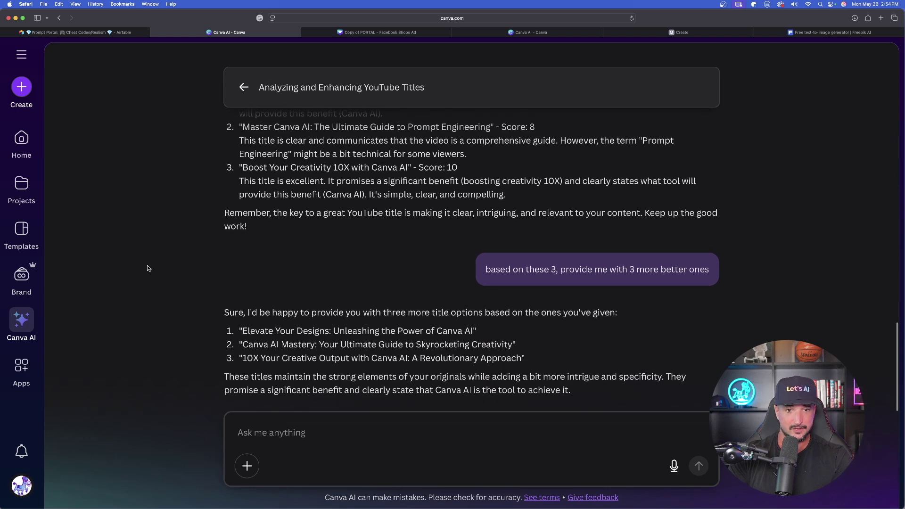